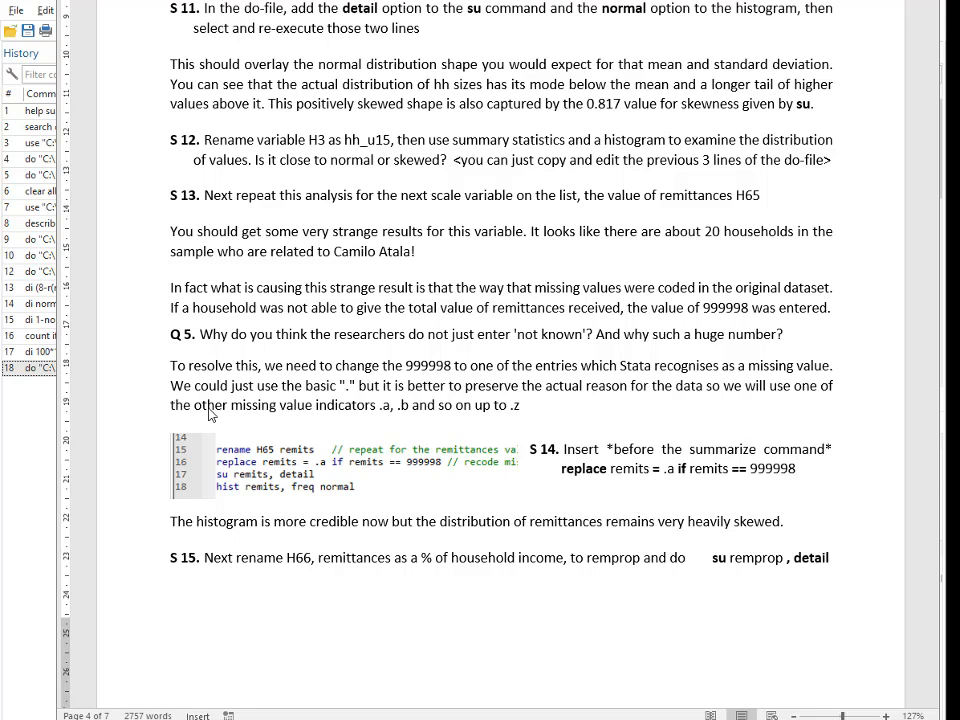
- Add do-file lines below the household size commands: rename H3 hh_u15 // repeat for the under 15s in household; su hh_u15, detail; hist hh_u15, freq normal
{"action": "key", "text": "alt+Tab"}
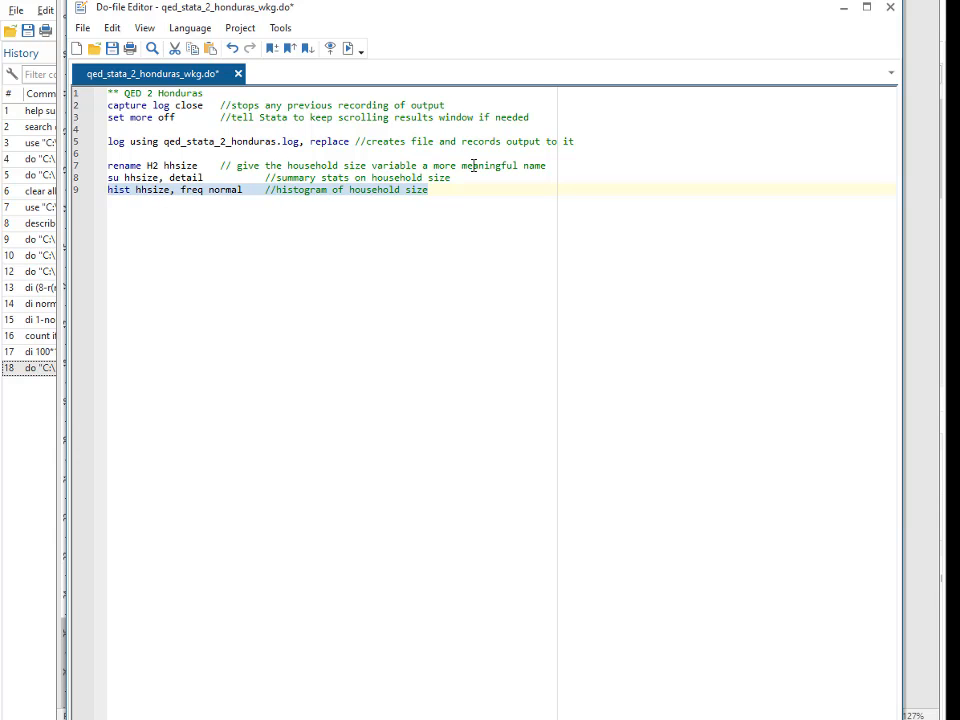
{"action": "left_click", "coordinate": [454, 188]}
{"action": "key", "text": "Return"}
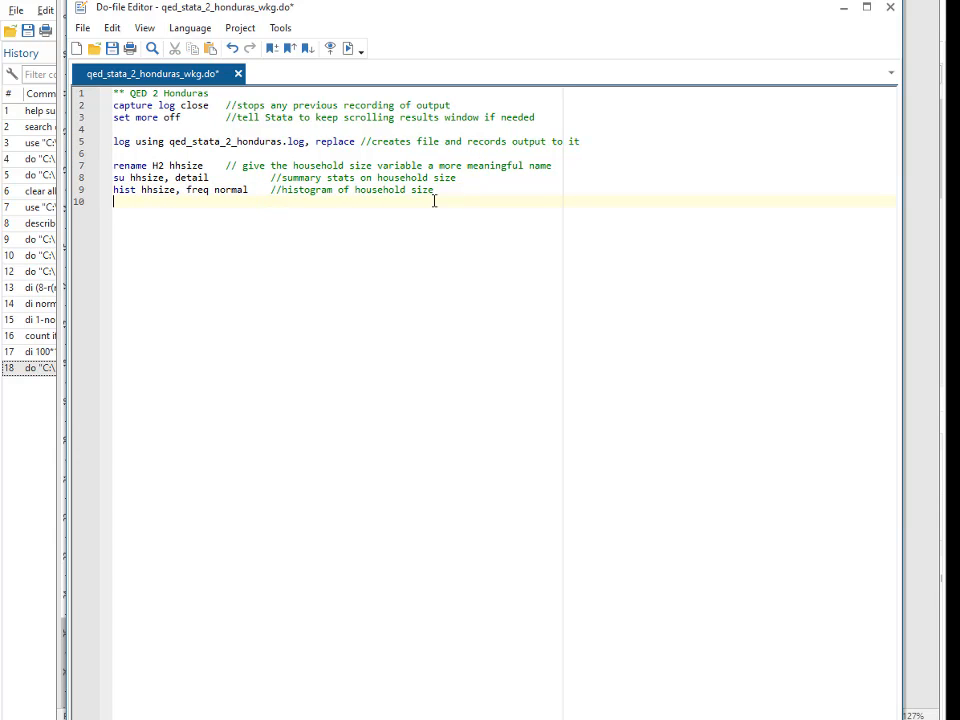
{"action": "type", "text": "rename H3 hh_u15    // repeat for the under 15s in household su hh_u15, detail hist hh_u15, freq normal"}
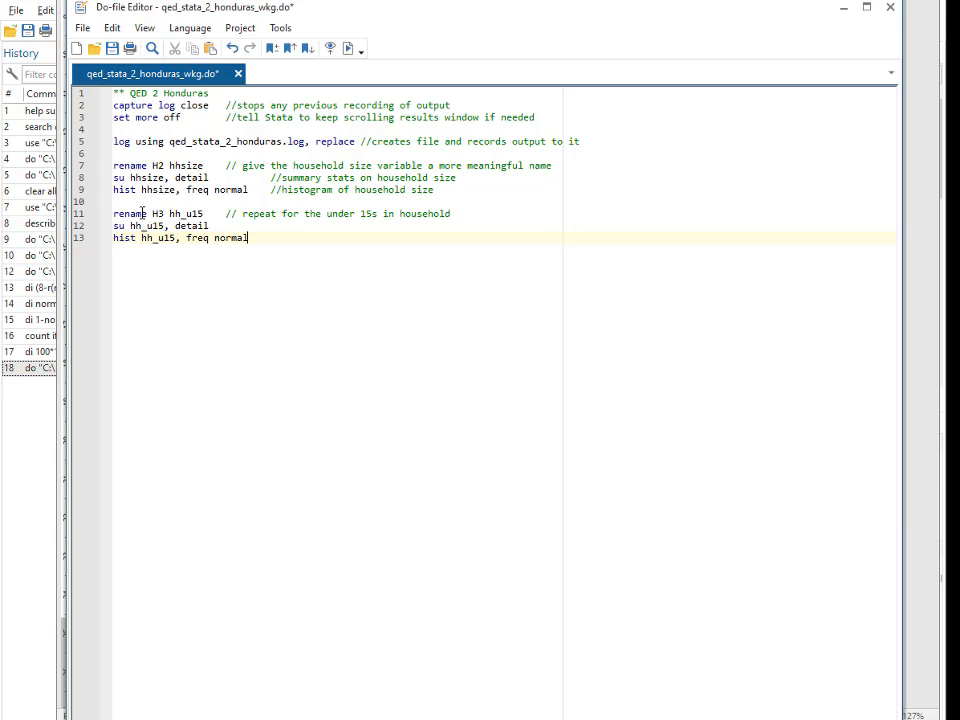
- Execute the three hh_u15 lines of the do-file and examine the resulting summary statistics and histogram
{"action": "left_click_drag", "start_coordinate": [142, 213], "coordinate": [209, 234]}
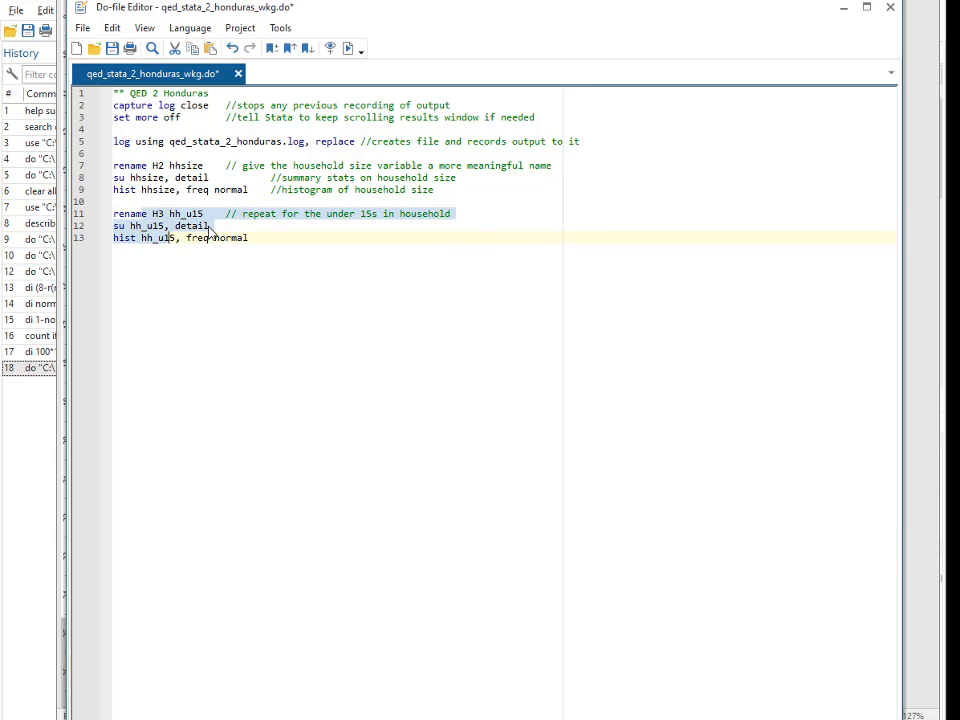
{"action": "key", "text": "ctrl+d"}
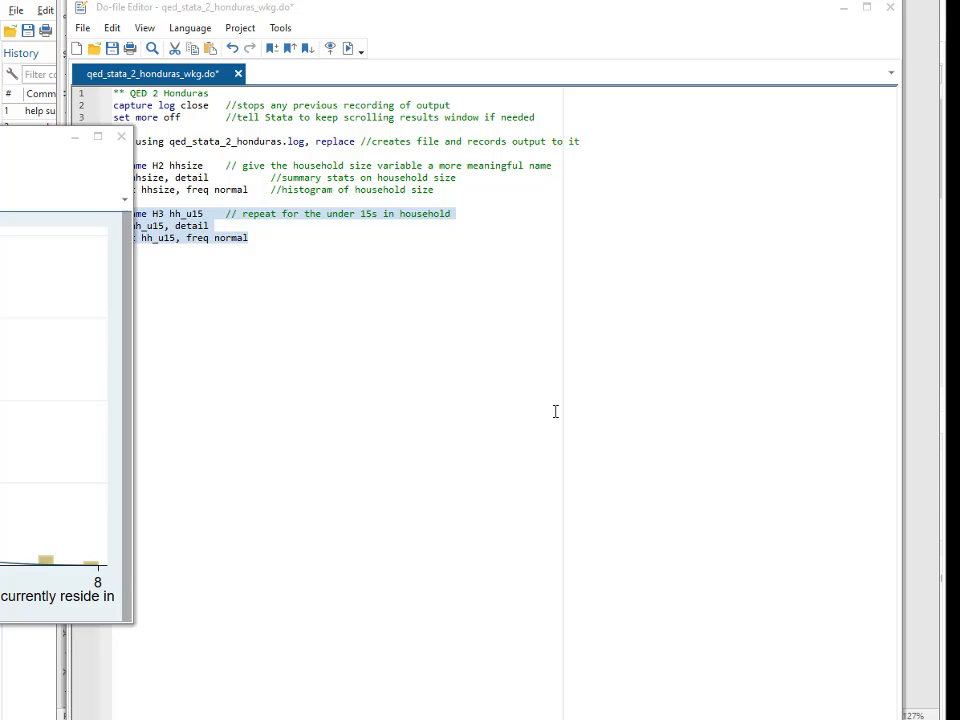
{"action": "key", "text": "alt+Tab"}
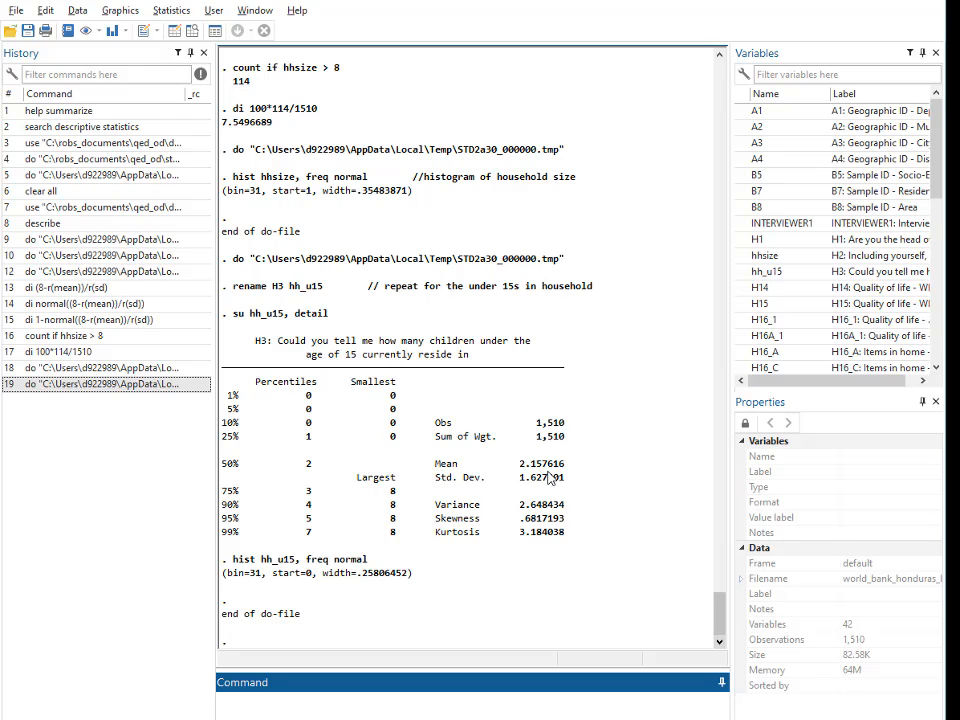
{"action": "left_click", "coordinate": [448, 491]}
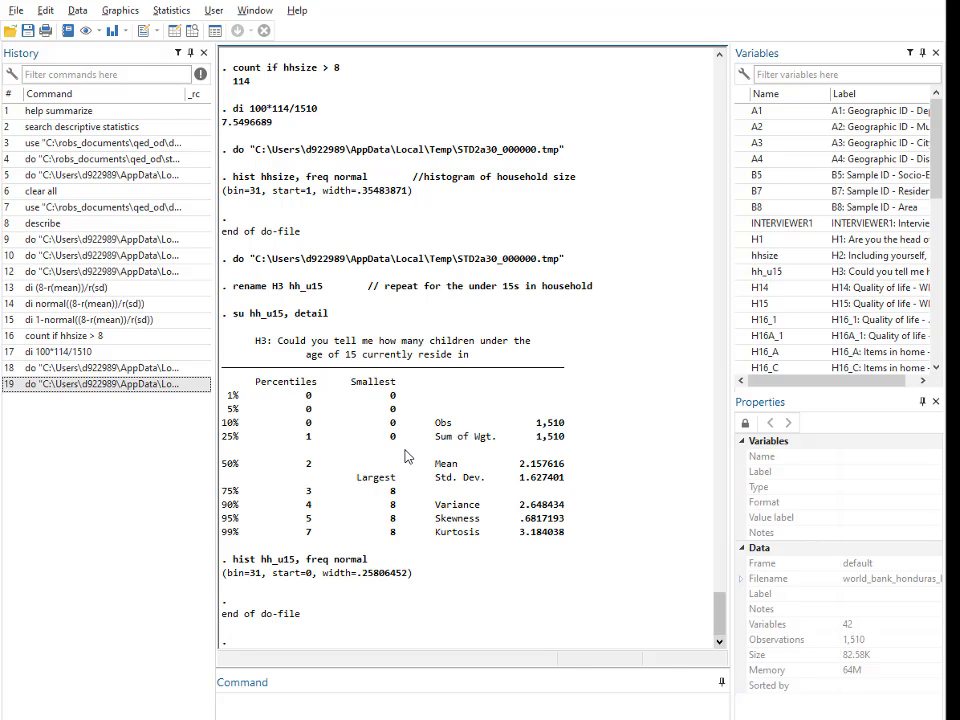
{"action": "key", "text": "alt+Tab"}
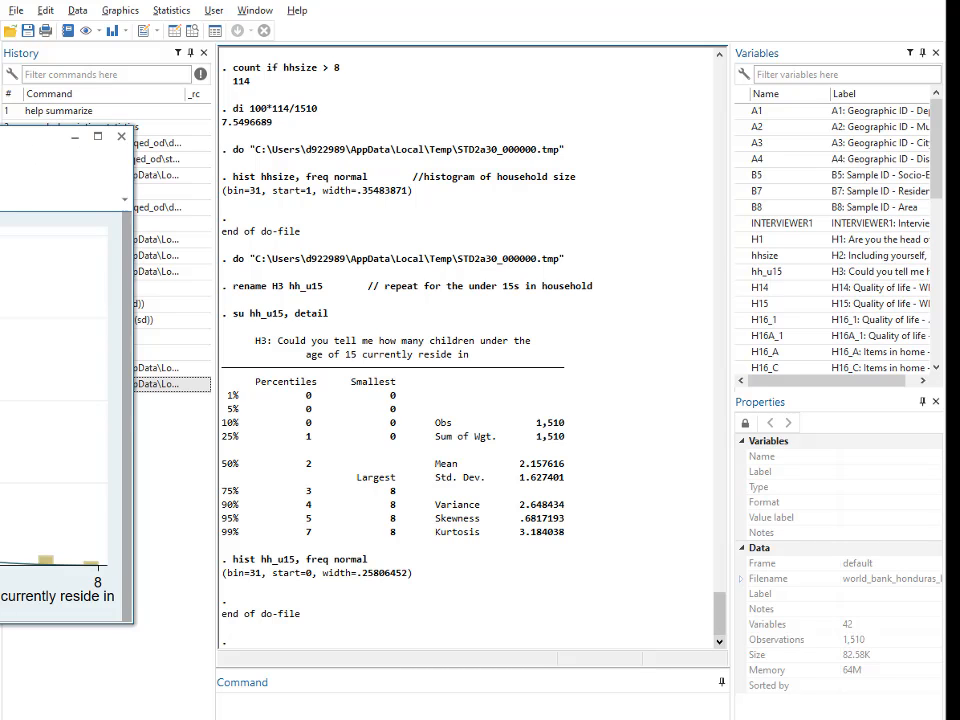
{"action": "left_click_drag", "start_coordinate": [2, 136], "coordinate": [544, 86]}
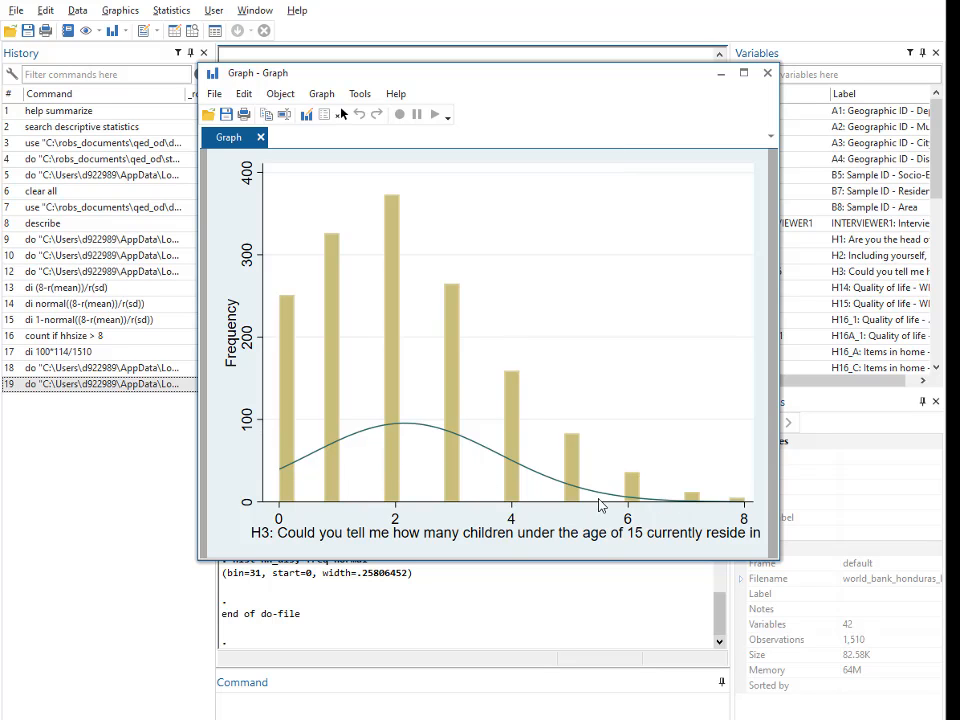
- Check worksheet step S 13, then add the do-file line rename H65 remits // repeat for the remittances value variable, after a blank line
{"action": "key", "text": "alt+Tab"}
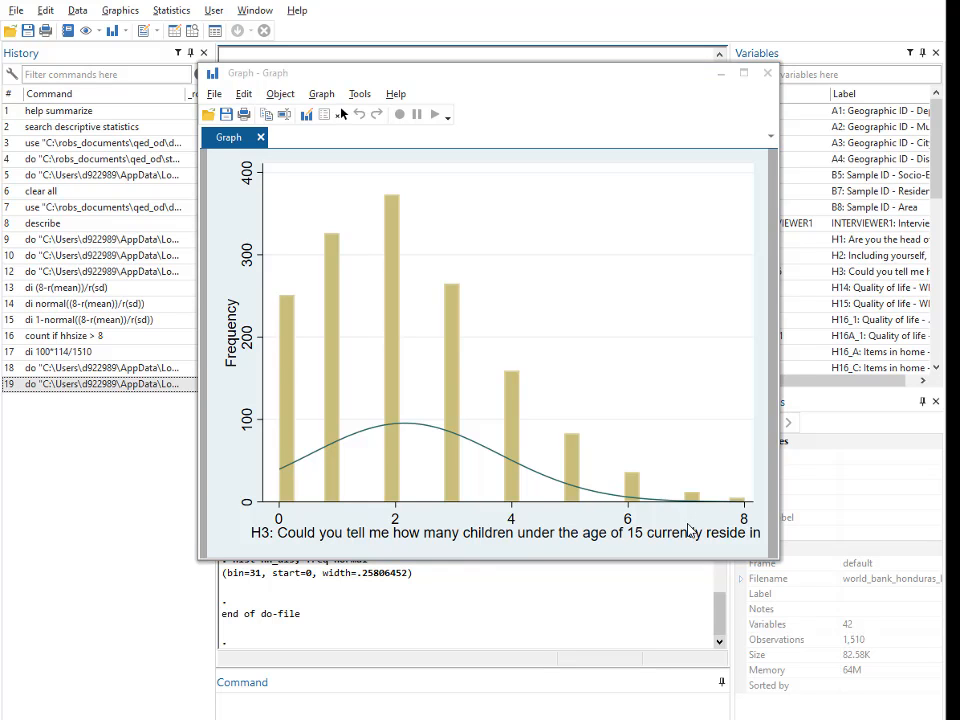
{"action": "key", "text": "alt+Tab"}
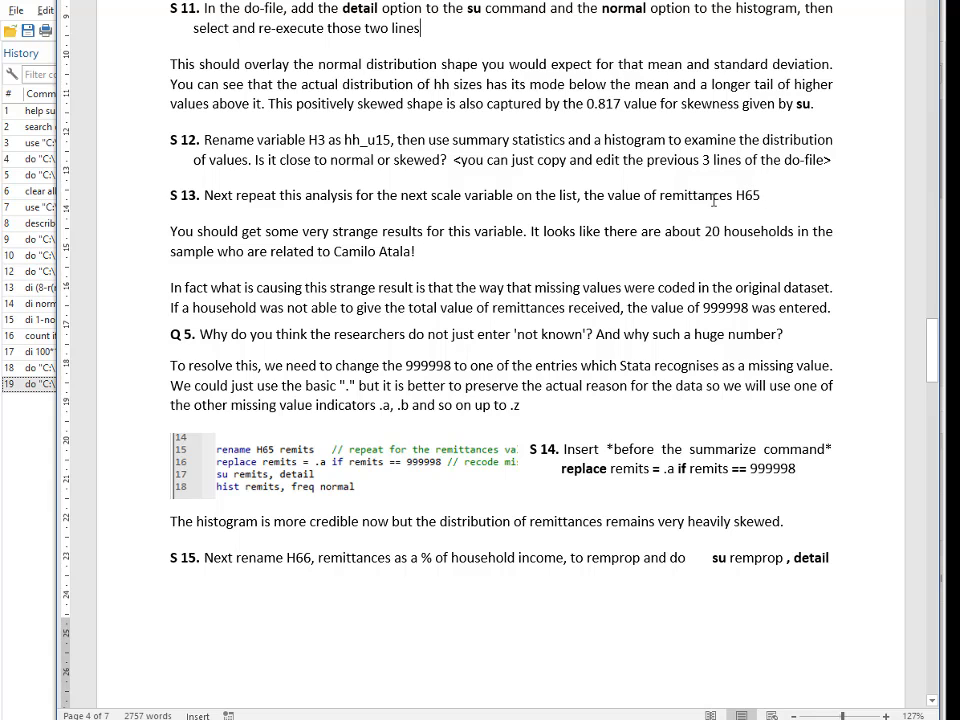
{"action": "key", "text": "alt+Tab"}
{"action": "key", "text": "alt+Tab"}
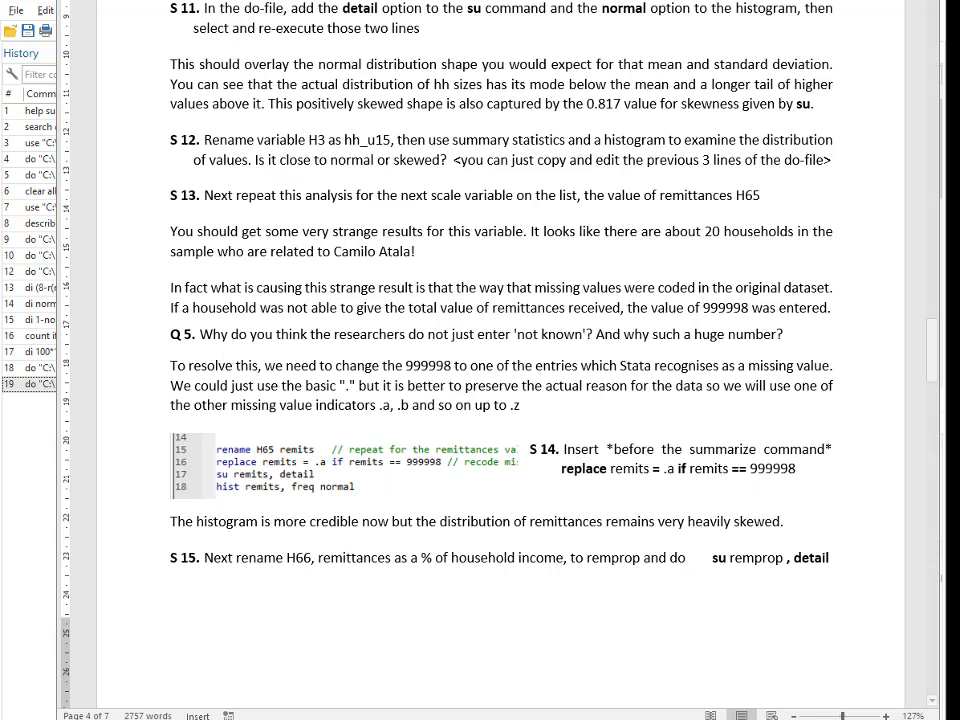
{"action": "key", "text": "alt+Tab"}
{"action": "key", "text": "alt+Tab"}
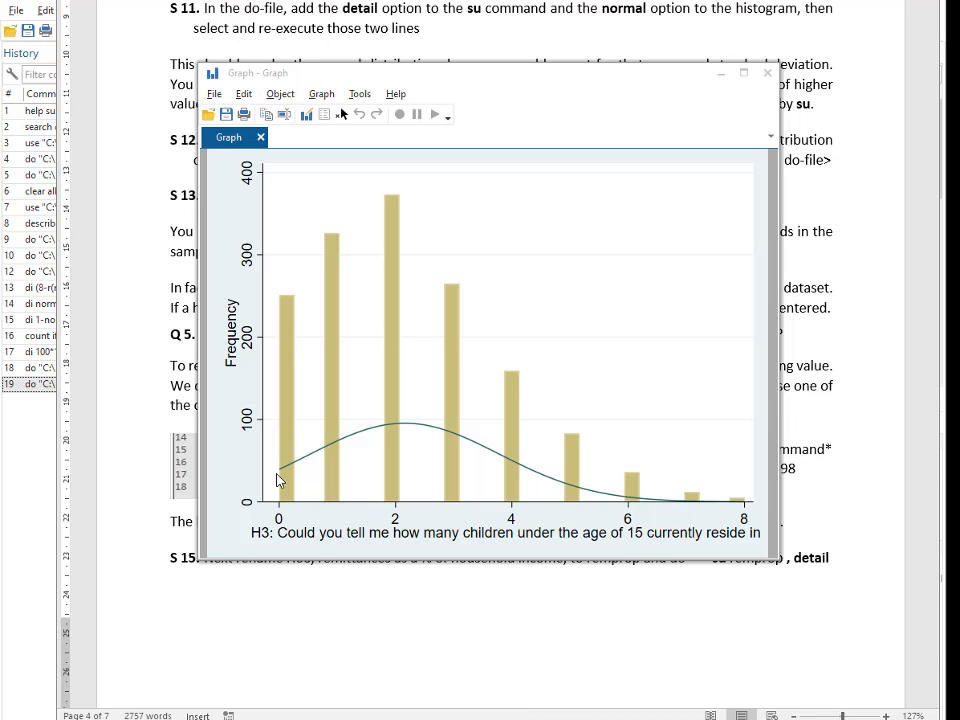
{"action": "key", "text": "alt+Tab"}
{"action": "left_click", "coordinate": [270, 238]}
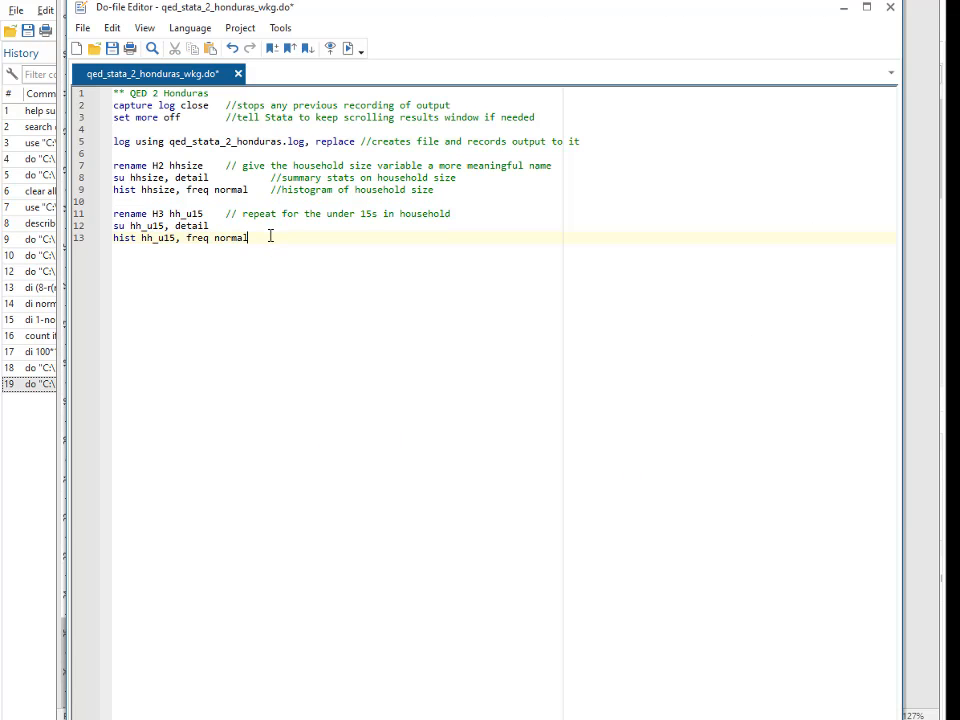
{"action": "key", "text": "Return"}
{"action": "key", "text": "Return"}
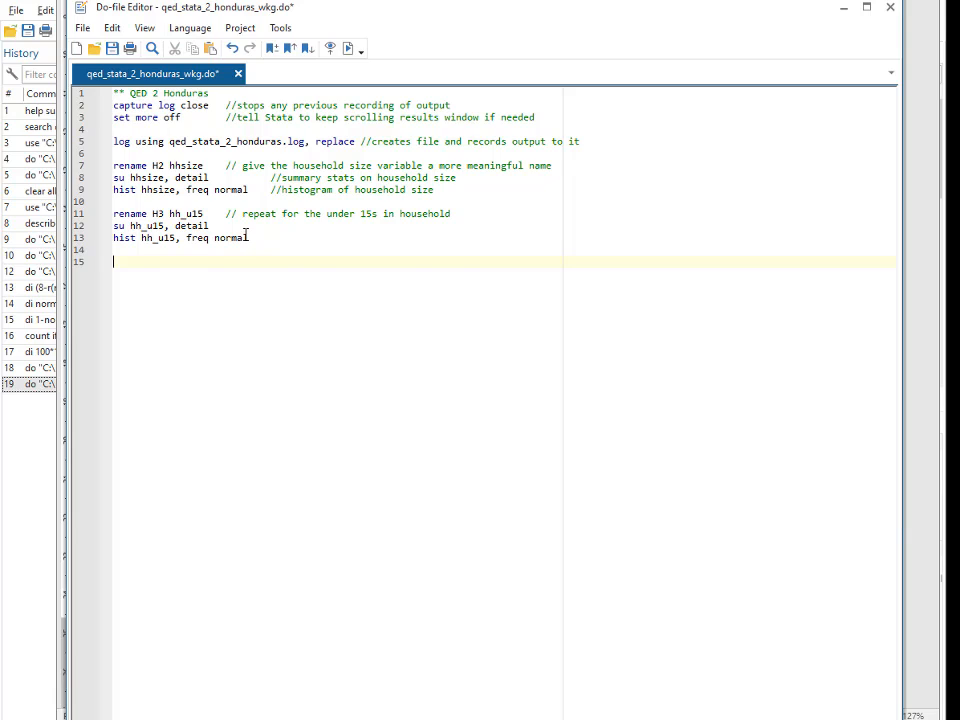
{"action": "type", "text": "rename H65 remits   // repeat for the remittances value variable"}
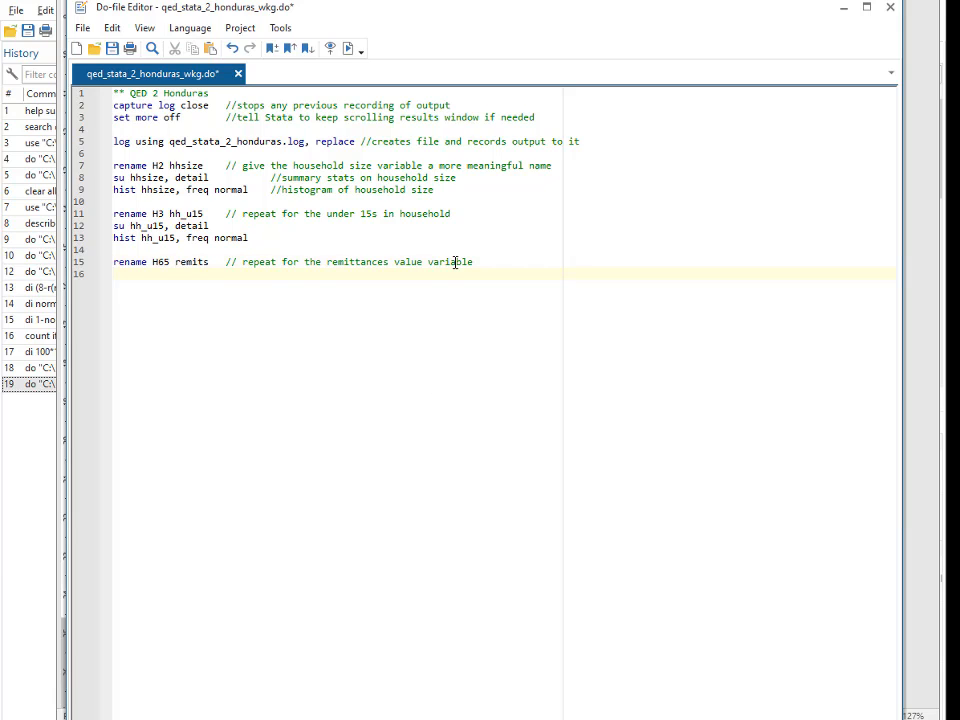
- Add the lines su remits, detail and hist remits, freq normal below the H65 rename in the do-file
{"action": "key", "text": "alt+Tab"}
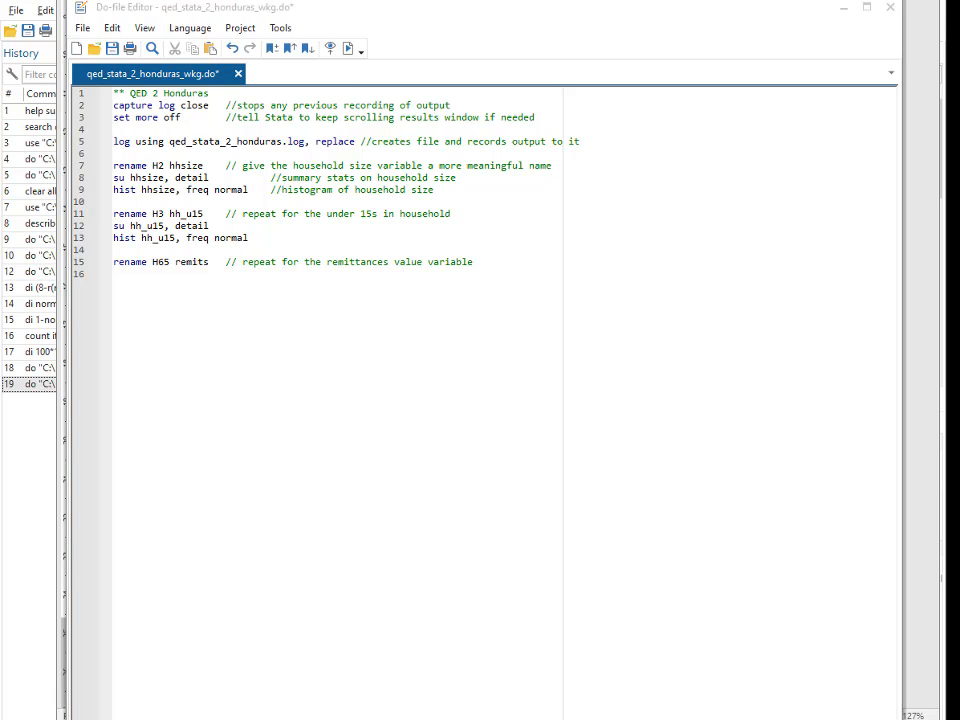
{"action": "left_click", "coordinate": [149, 274]}
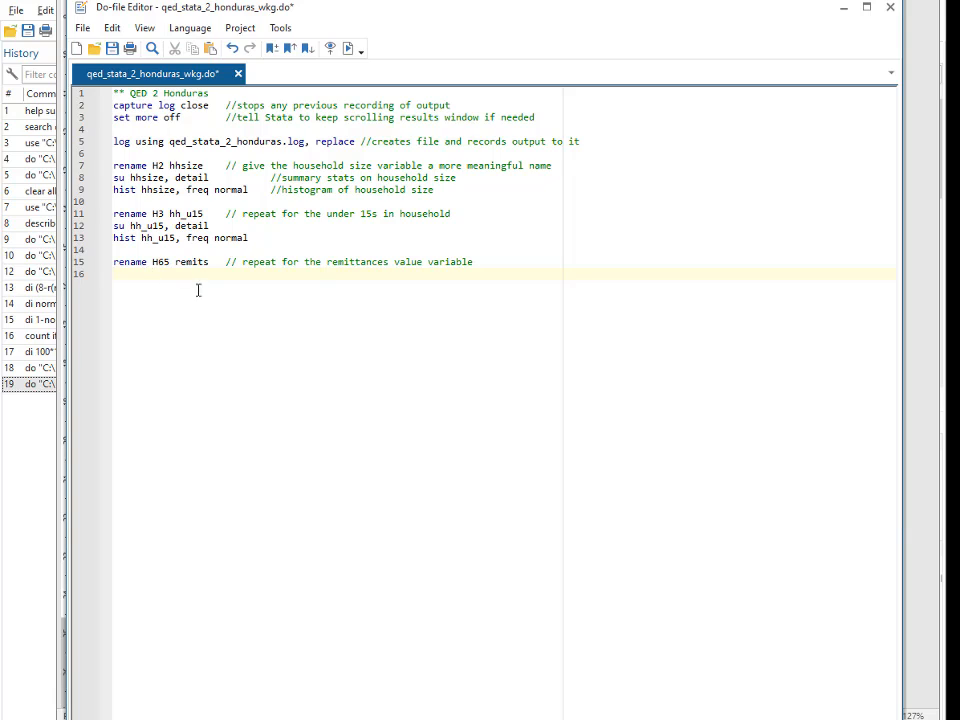
{"action": "type", "text": "su remits, detail hist remits, freq normal"}
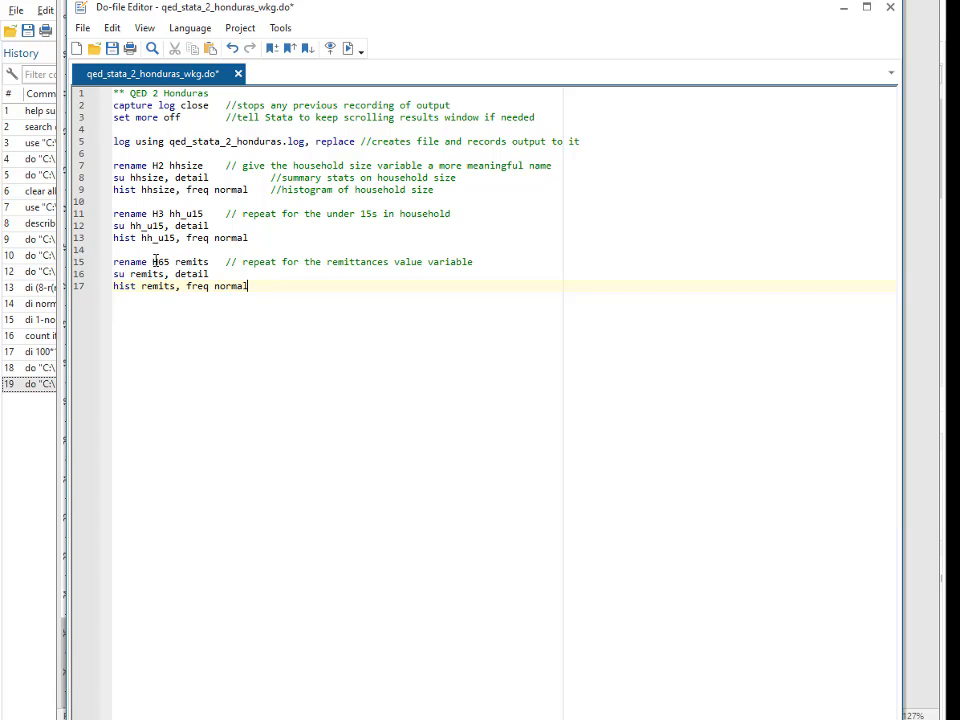
- Execute the three remits lines and compare the histogram and summary statistics with the worksheet's explanation of missing value coding
{"action": "left_click_drag", "start_coordinate": [152, 262], "coordinate": [175, 287]}
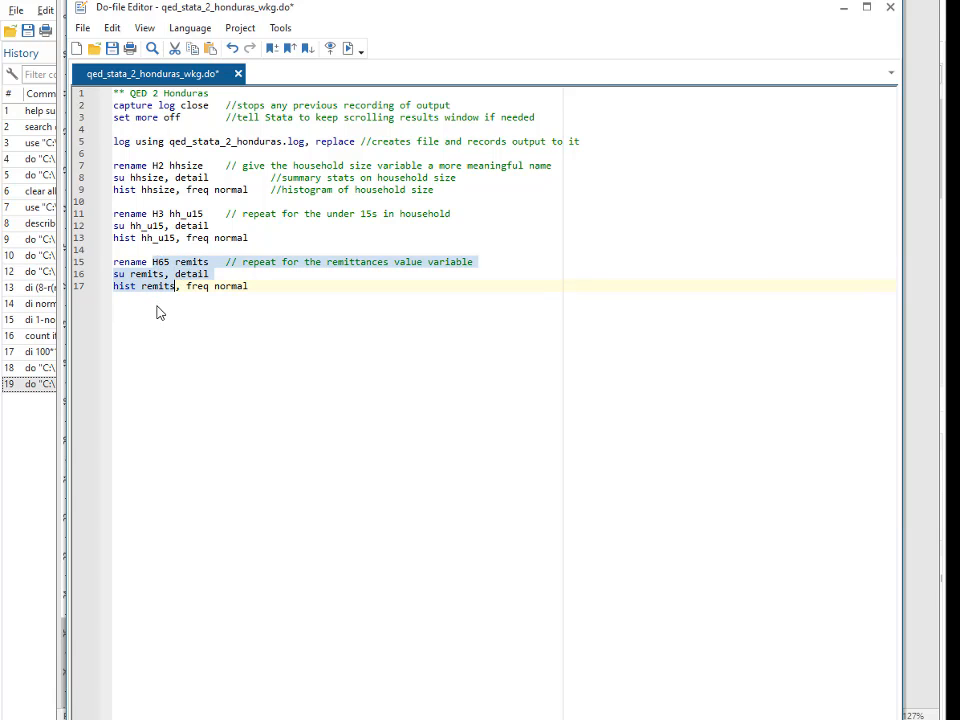
{"action": "key", "text": "ctrl+d"}
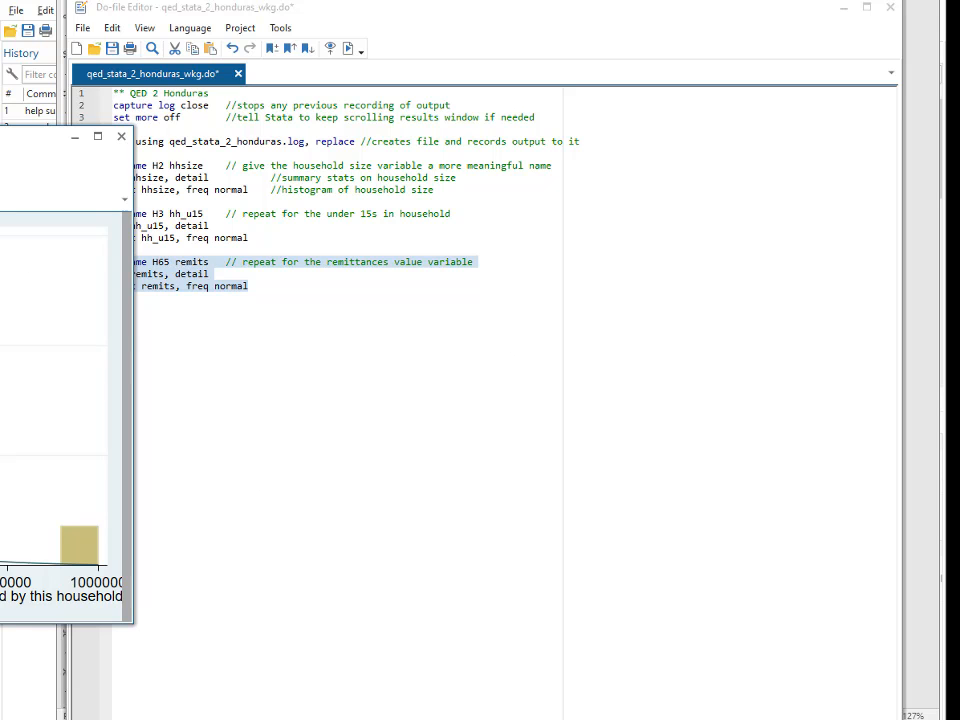
{"action": "left_click_drag", "start_coordinate": [30, 136], "coordinate": [411, 122]}
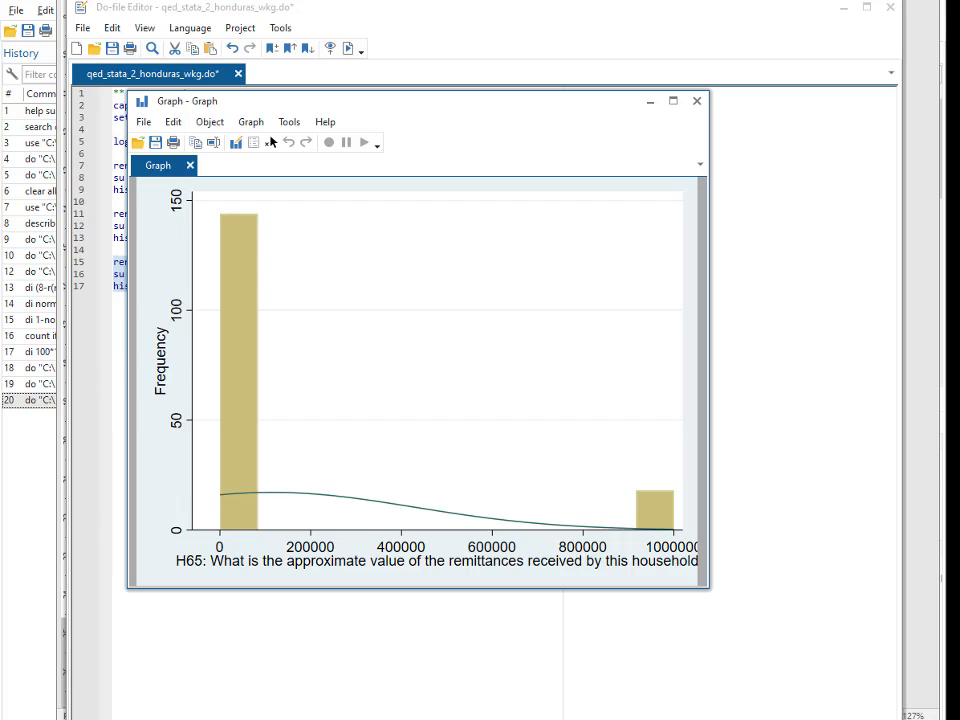
{"action": "left_click", "coordinate": [62, 130]}
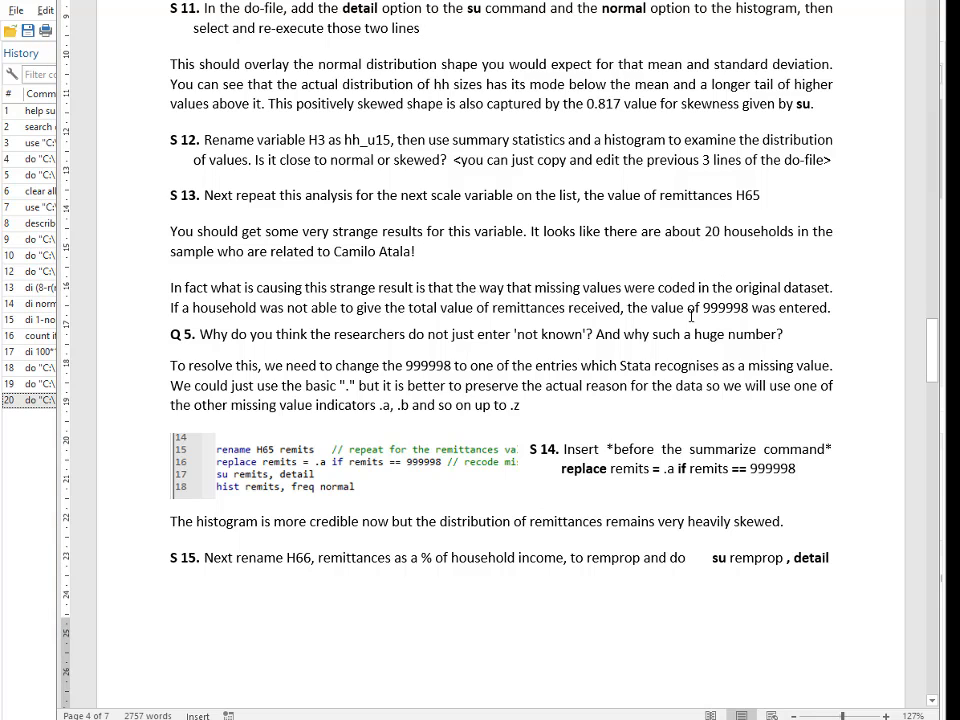
{"action": "key", "text": "alt+Tab"}
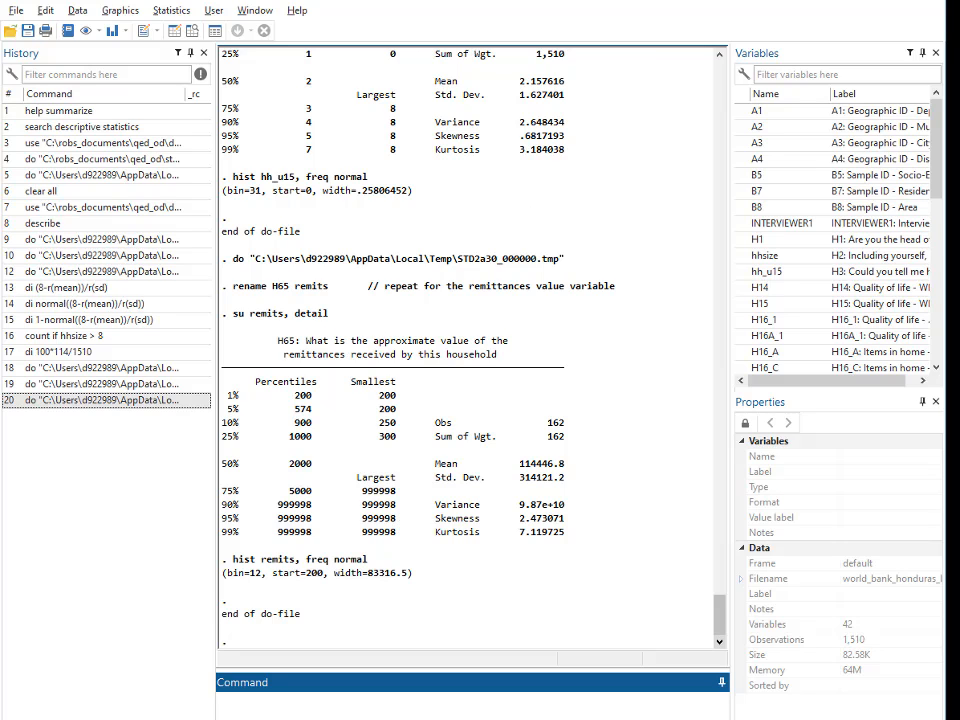
{"action": "key", "text": "alt+Tab"}
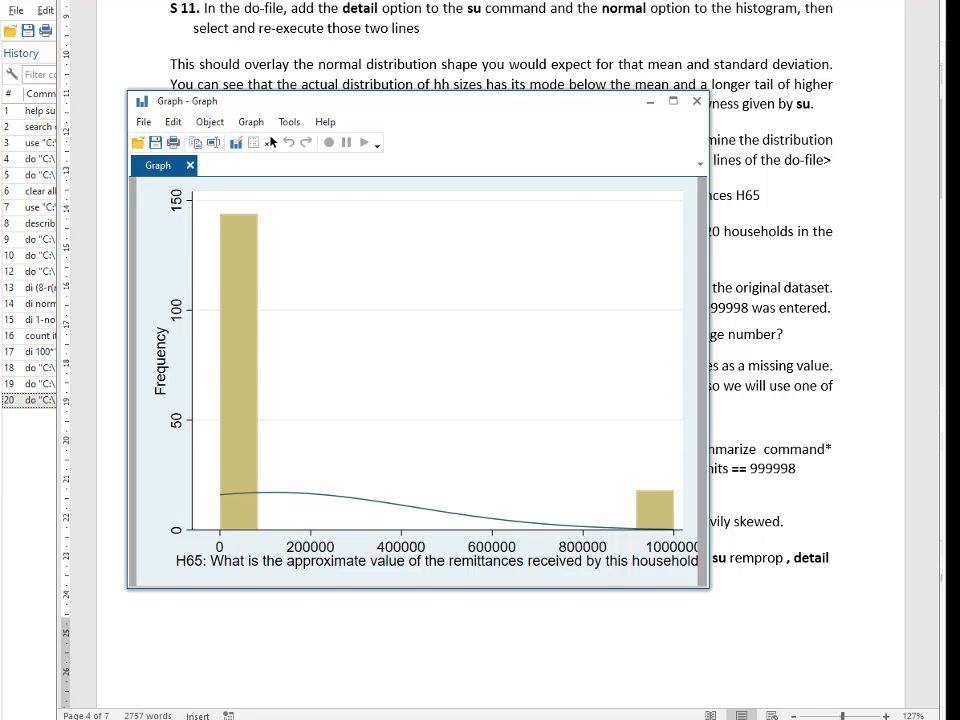
{"action": "left_click", "coordinate": [650, 101]}
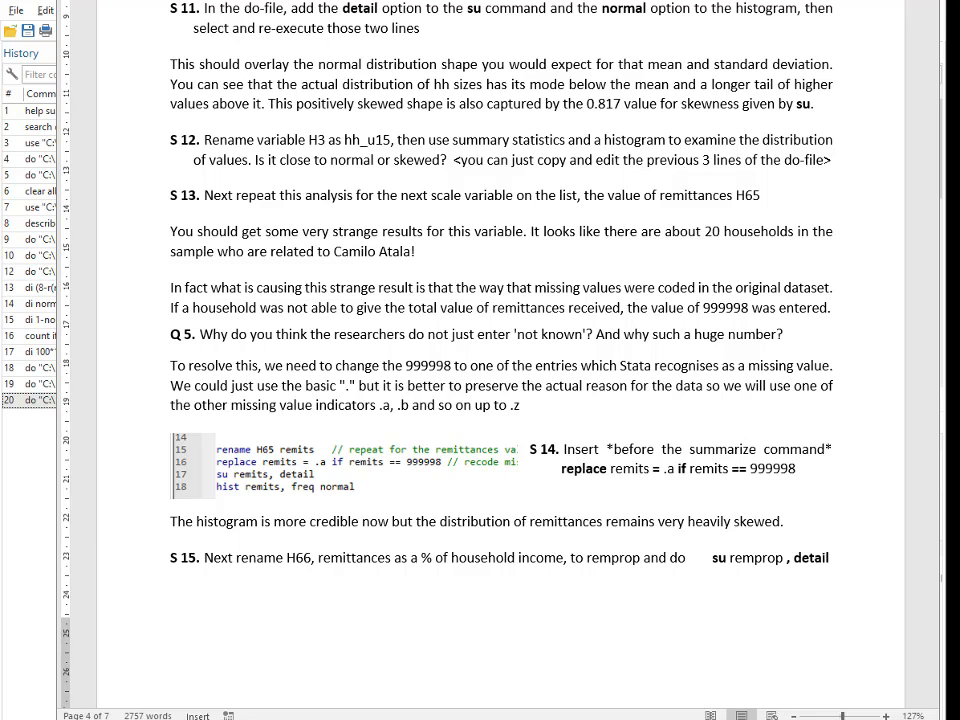
- Insert replace remits = .a if remits == 999998 // recode missing value between the H65 rename and the su remits line
{"action": "key", "text": "alt+Tab"}
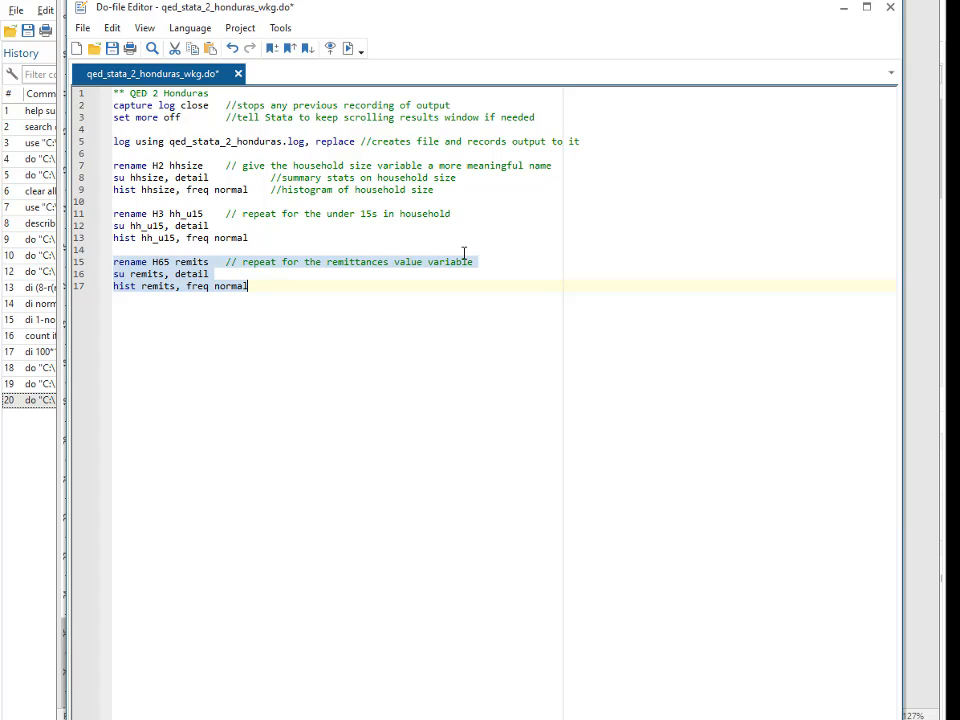
{"action": "left_click", "coordinate": [490, 260]}
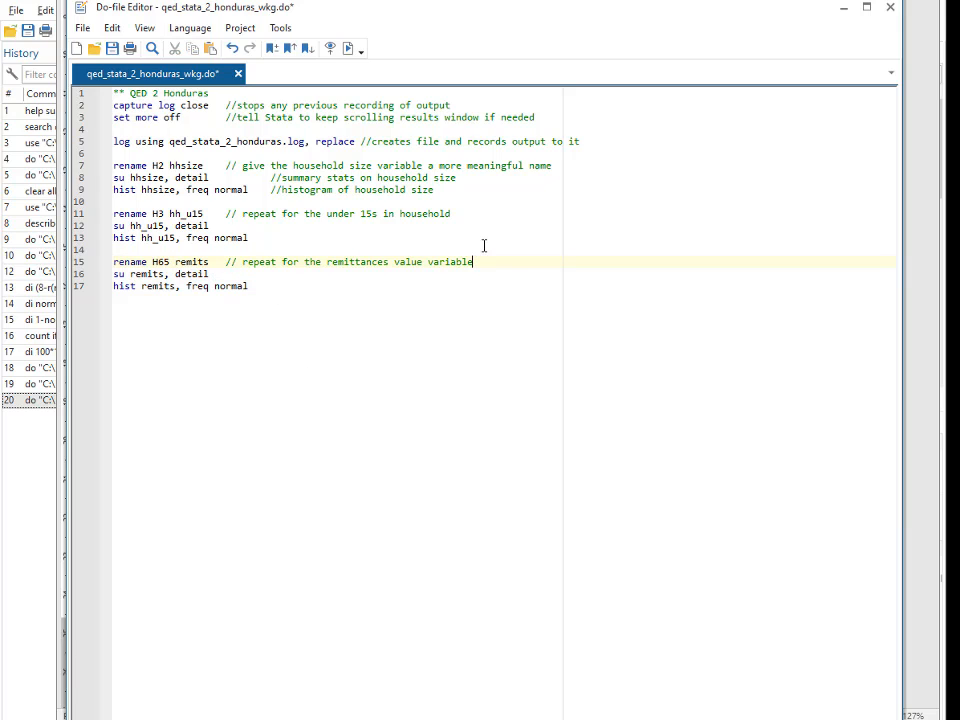
{"action": "key", "text": "Return"}
{"action": "type", "text": "replace remits = .a if remits == 999998 // recode missing value"}
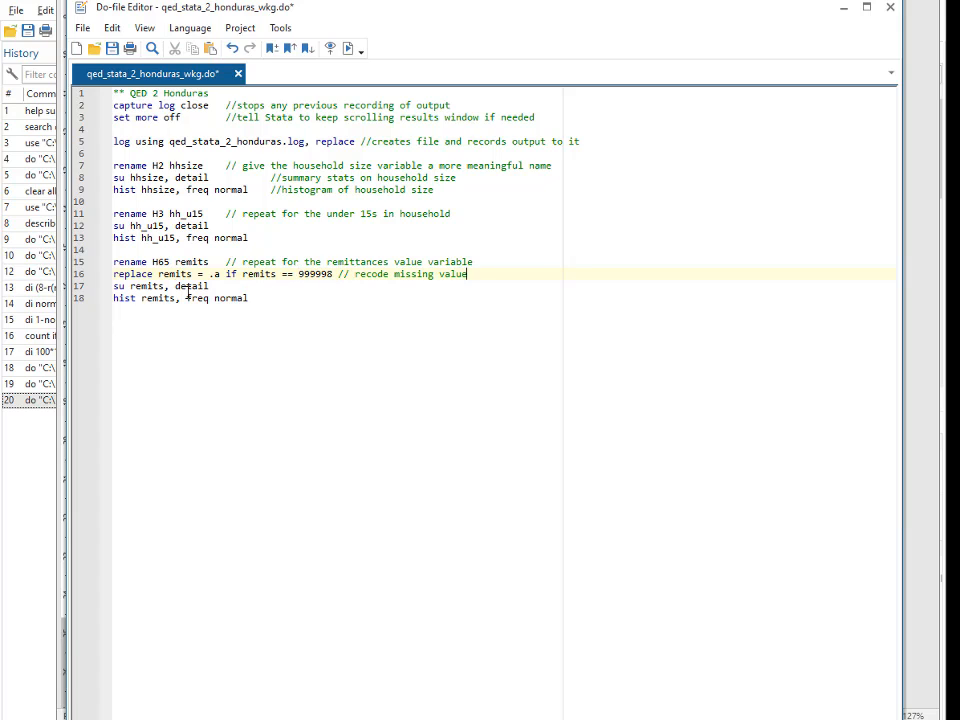
- Execute the replace, su and hist lines for remits, examine the new histogram and statistics, and return to the worksheet
{"action": "mouse_move", "coordinate": [157, 274]}
{"action": "left_mouse_down"}
{"action": "mouse_move", "coordinate": [148, 261]}
{"action": "mouse_move", "coordinate": [166, 291]}
{"action": "left_mouse_up"}
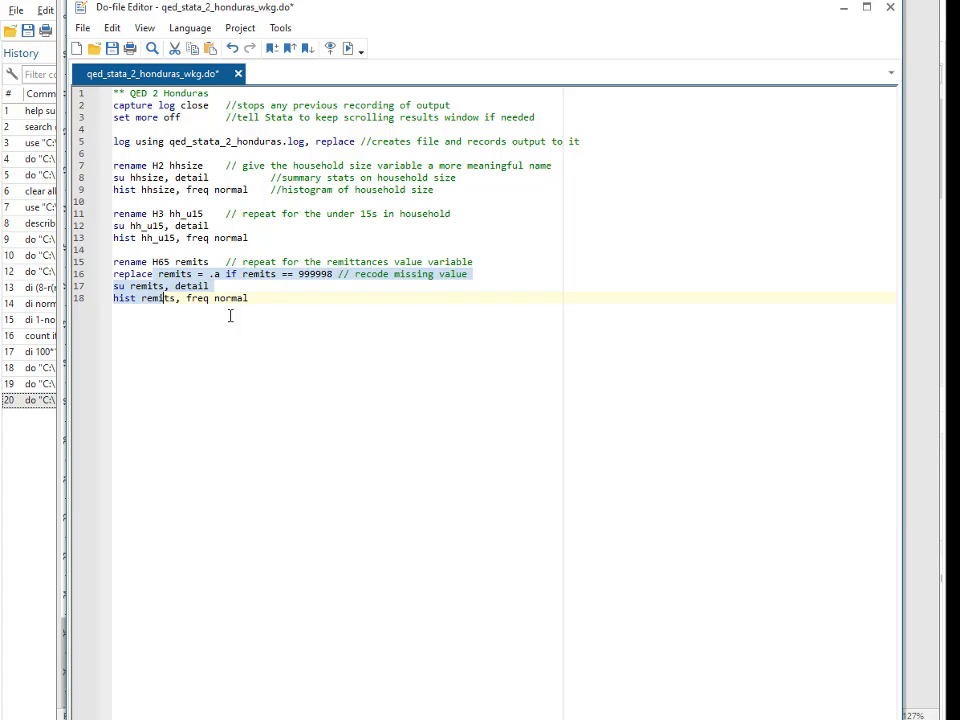
{"action": "key", "text": "ctrl+d"}
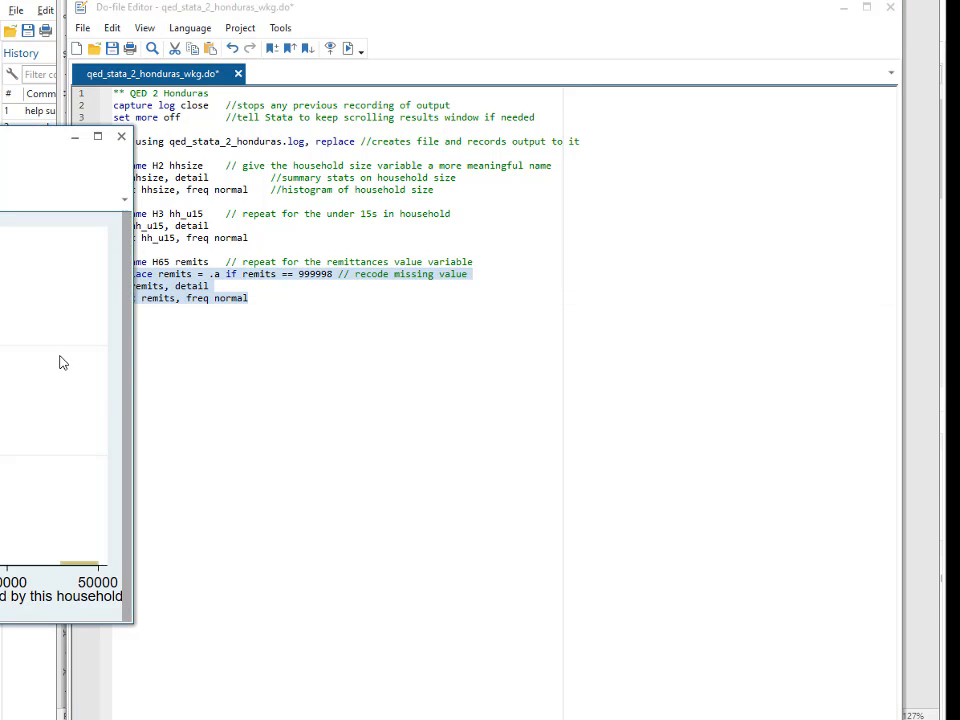
{"action": "left_click_drag", "start_coordinate": [40, 136], "coordinate": [411, 43]}
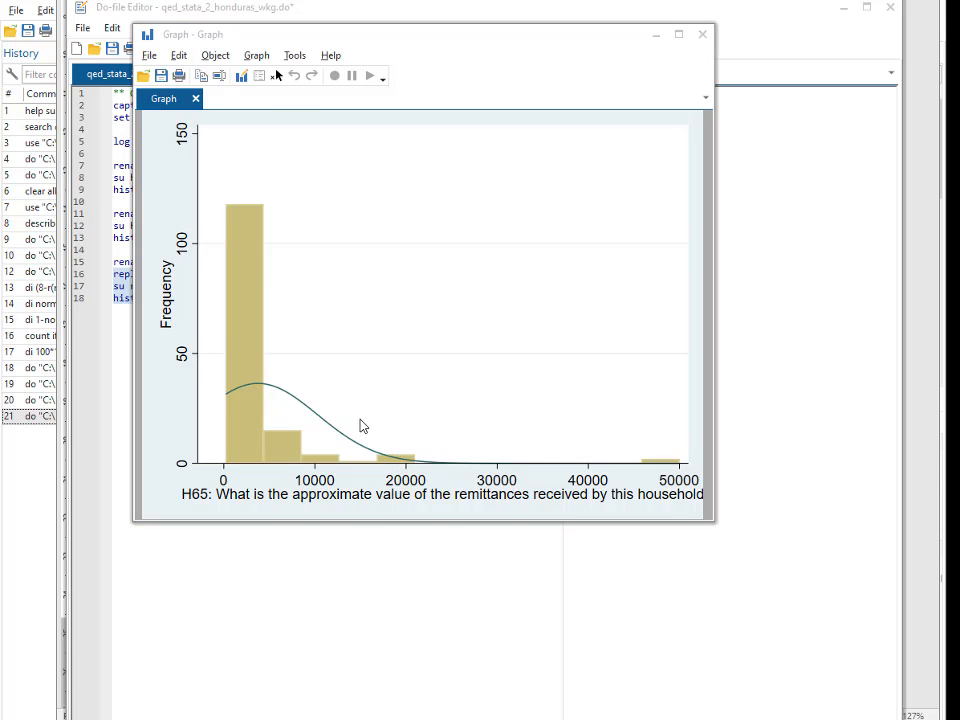
{"action": "key", "text": "alt+Tab"}
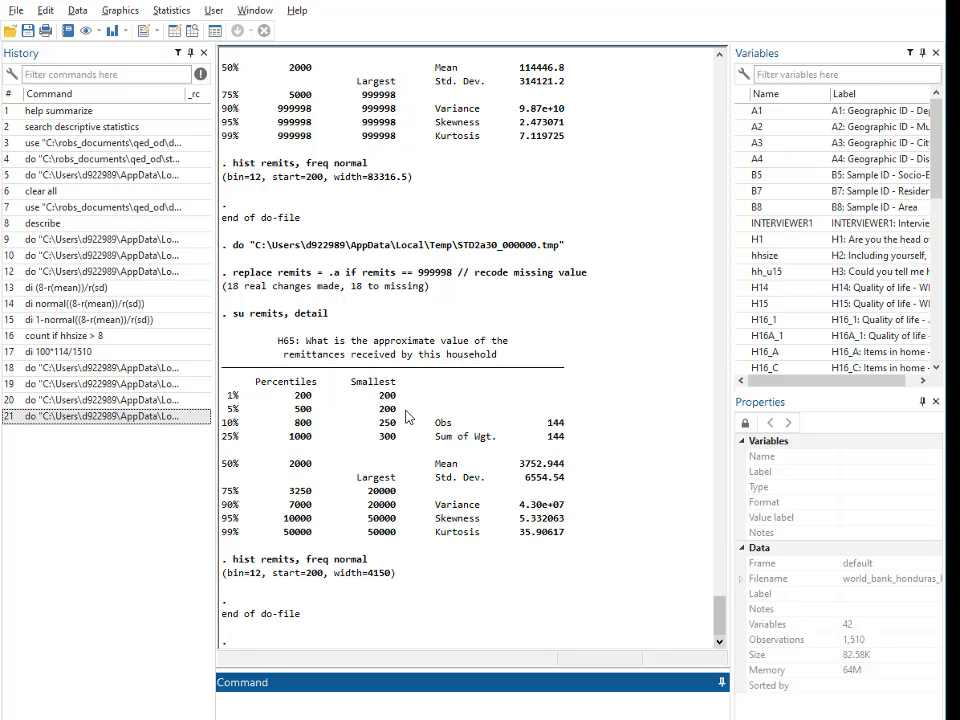
{"action": "left_click", "coordinate": [395, 512]}
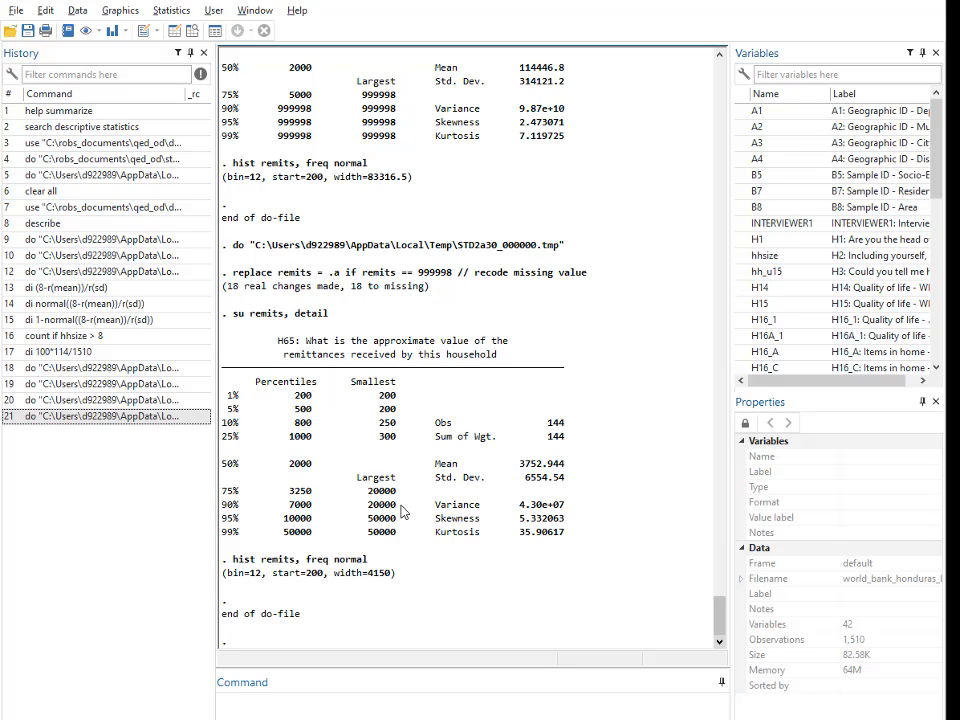
{"action": "key", "text": "alt+Tab"}
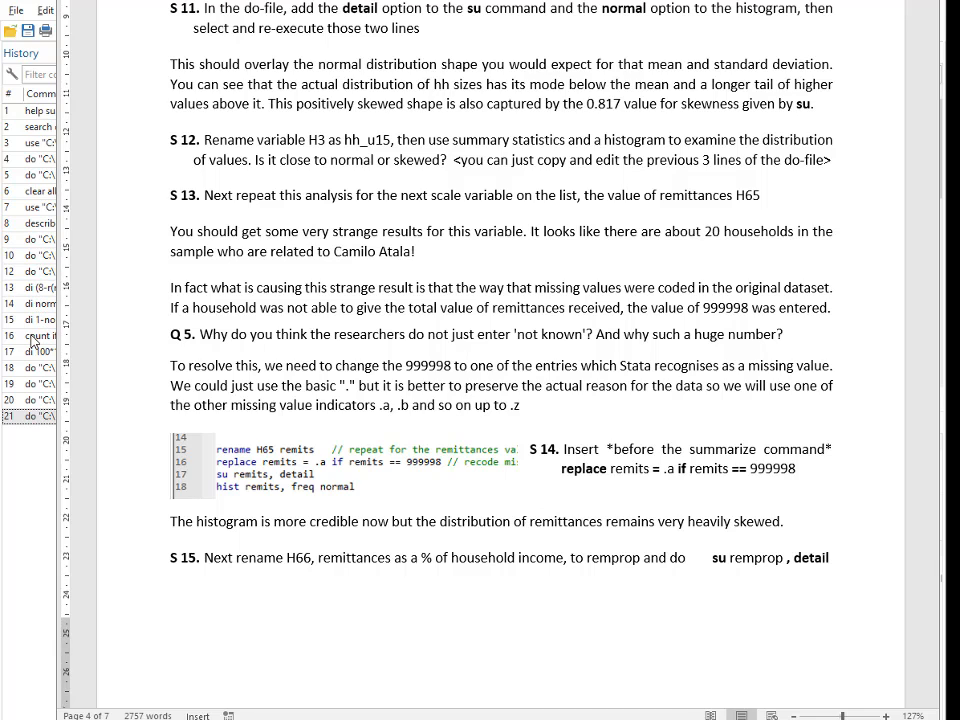
- Add the line rename H66 remprop // repeat for the remittances % of hh income variable after a blank line below the do-file's remits block
{"action": "key", "text": "alt+Tab"}
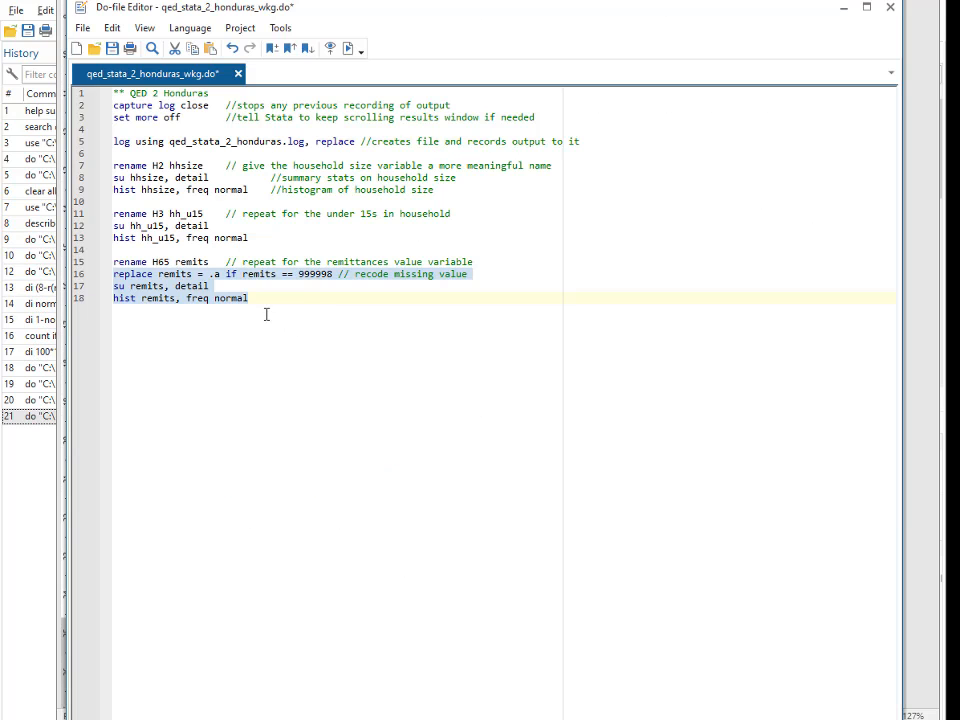
{"action": "left_click", "coordinate": [268, 297]}
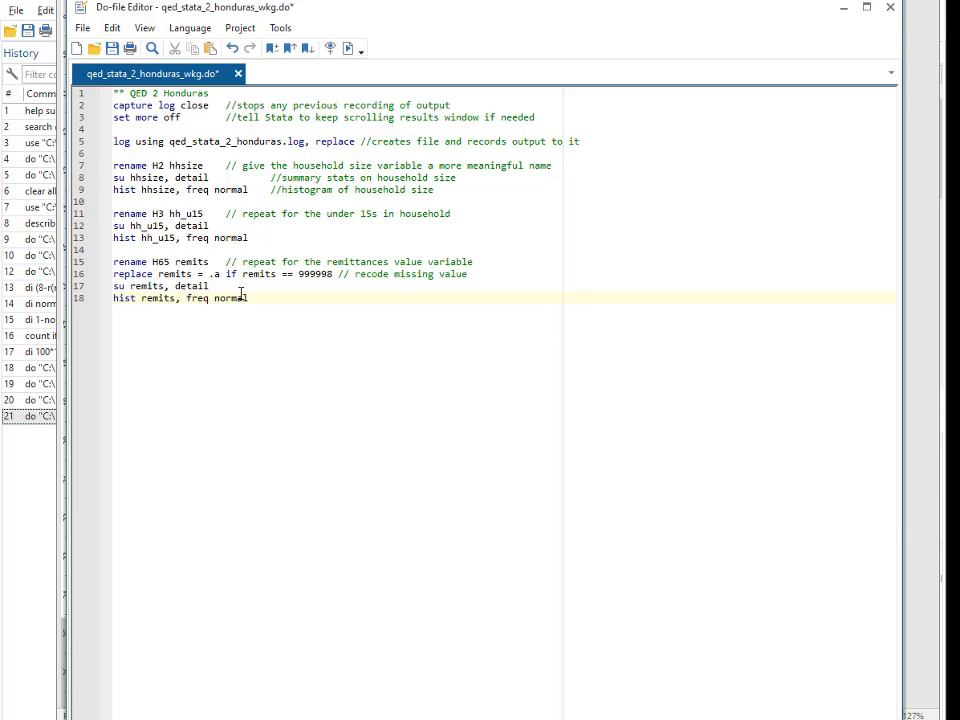
{"action": "key", "text": "Return"}
{"action": "key", "text": "Return"}
{"action": "type", "text": "rename H66 remprop  // repeat for the remittances % of hh income variable"}
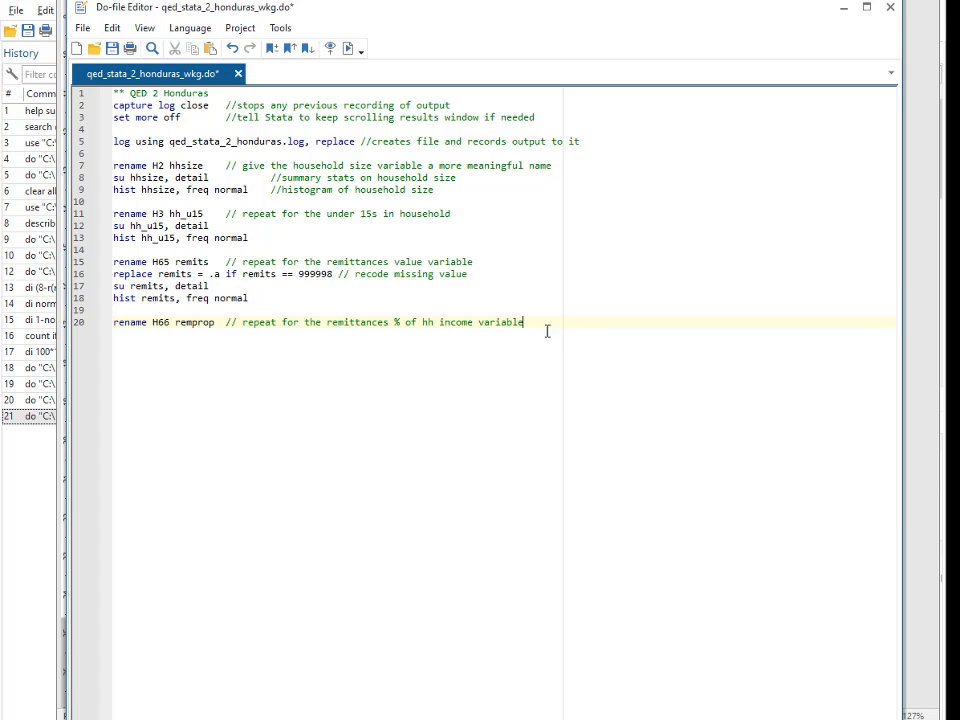
- Add the lines su remprop, detail and hist remprop, freq normal below the H66 rename in the do-file
{"action": "key", "text": "alt+Tab"}
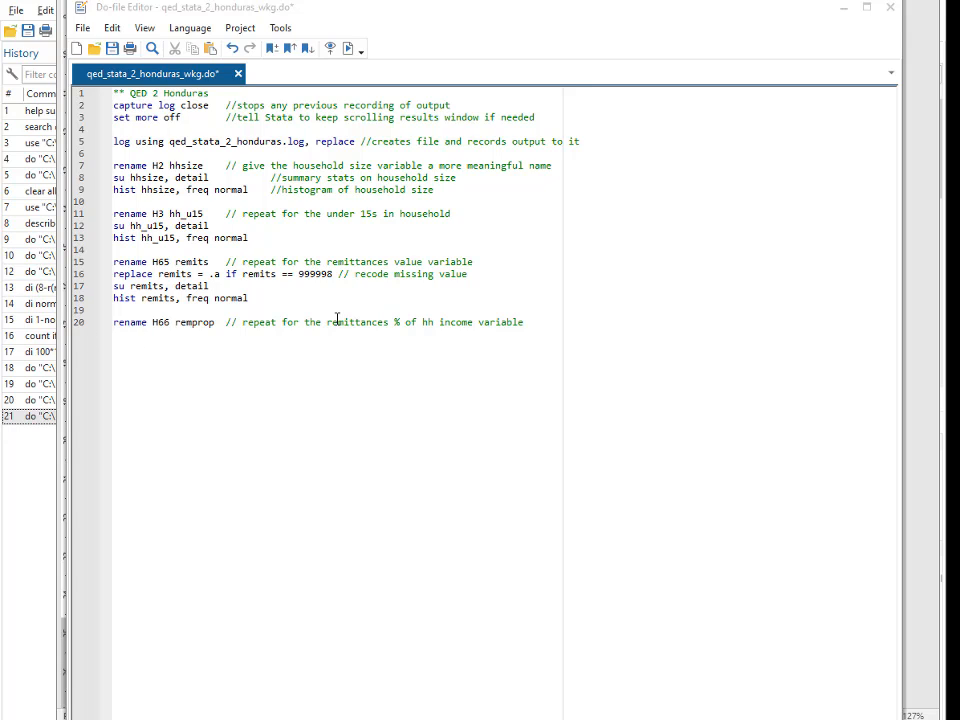
{"action": "left_click", "coordinate": [553, 324]}
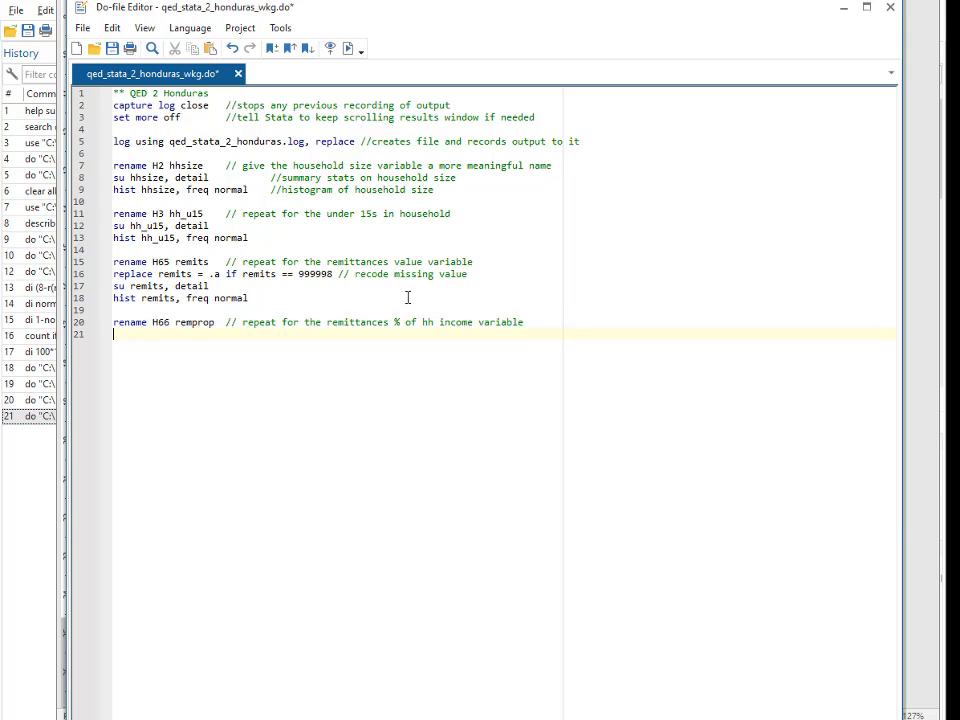
{"action": "type", "text": "su remprop, detail hist remprop, freq normal"}
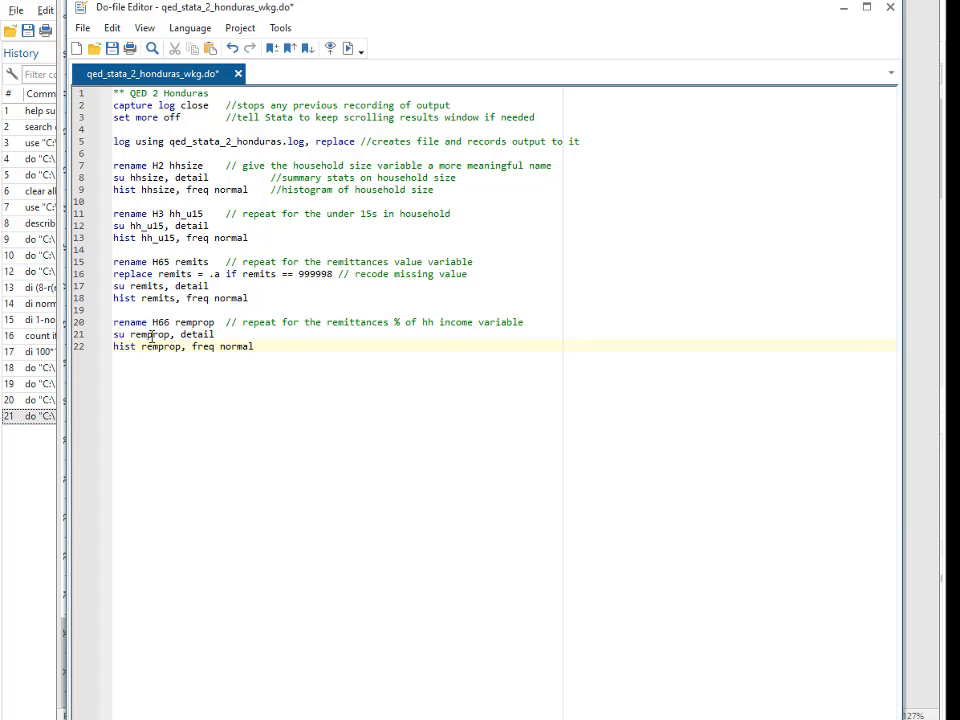
- Execute the three remprop lines and examine the histogram and the largest values in the summary statistics for missing value codes
{"action": "left_click_drag", "start_coordinate": [144, 322], "coordinate": [156, 346]}
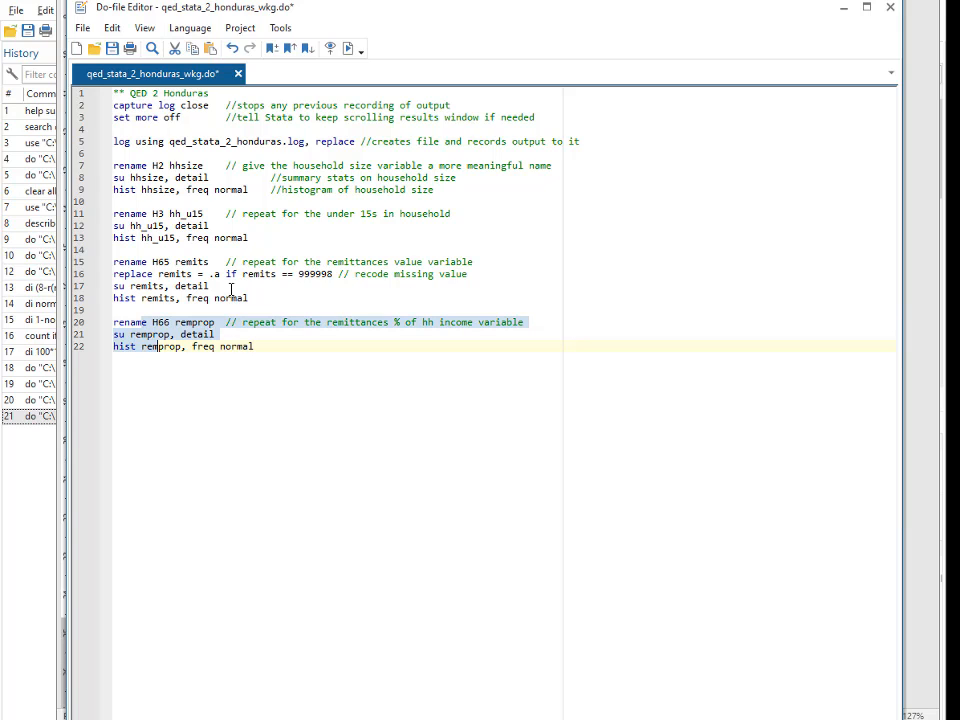
{"action": "key", "text": "ctrl+d"}
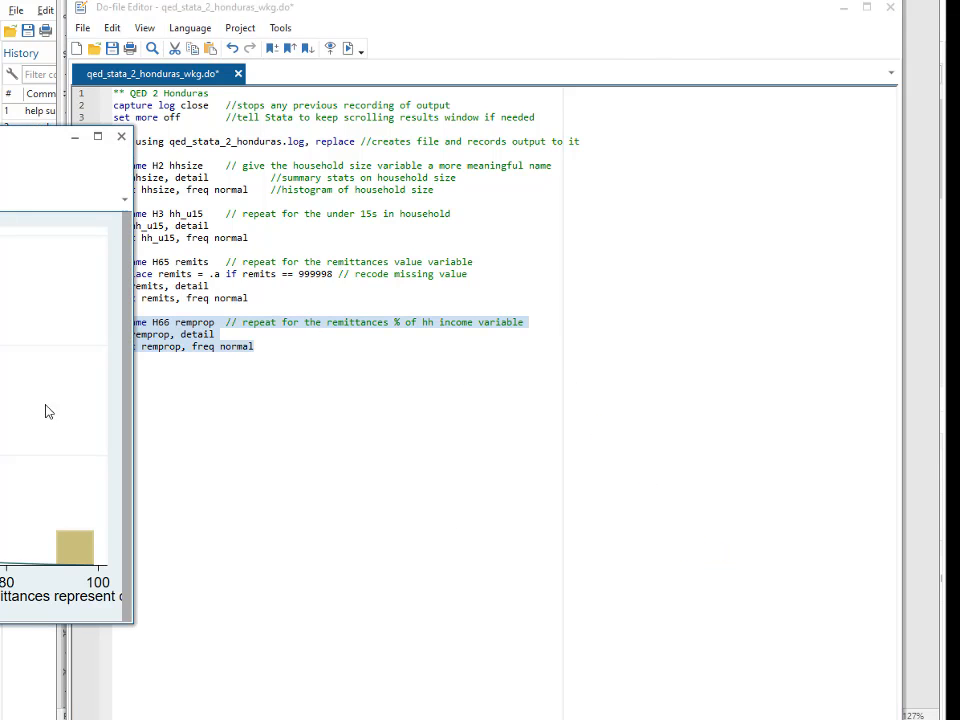
{"action": "left_click_drag", "start_coordinate": [5, 140], "coordinate": [436, 167]}
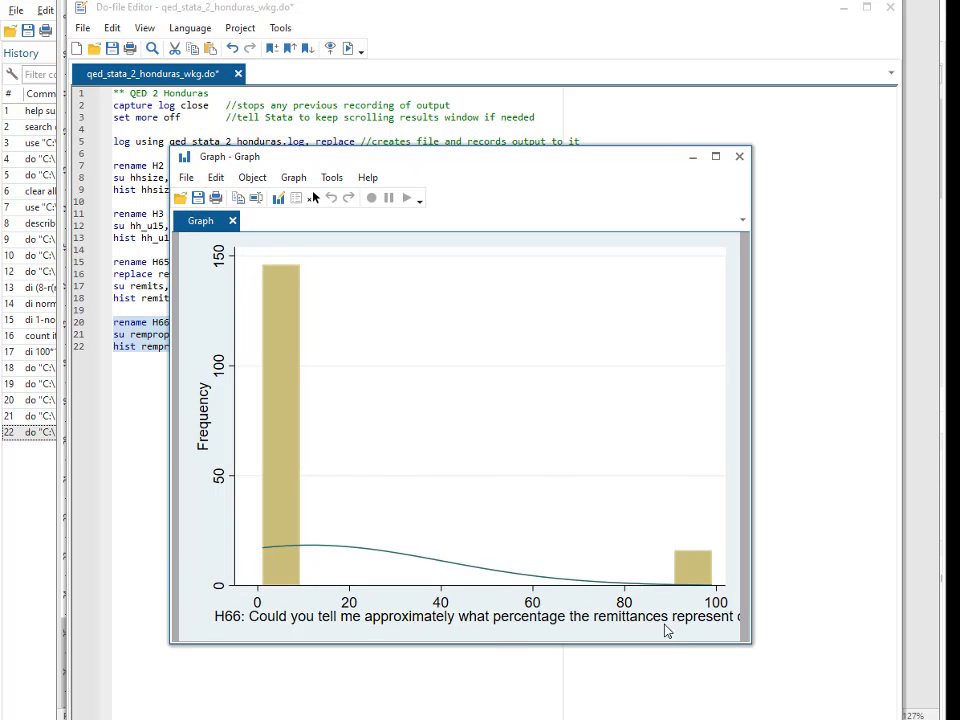
{"action": "key", "text": "alt+Tab"}
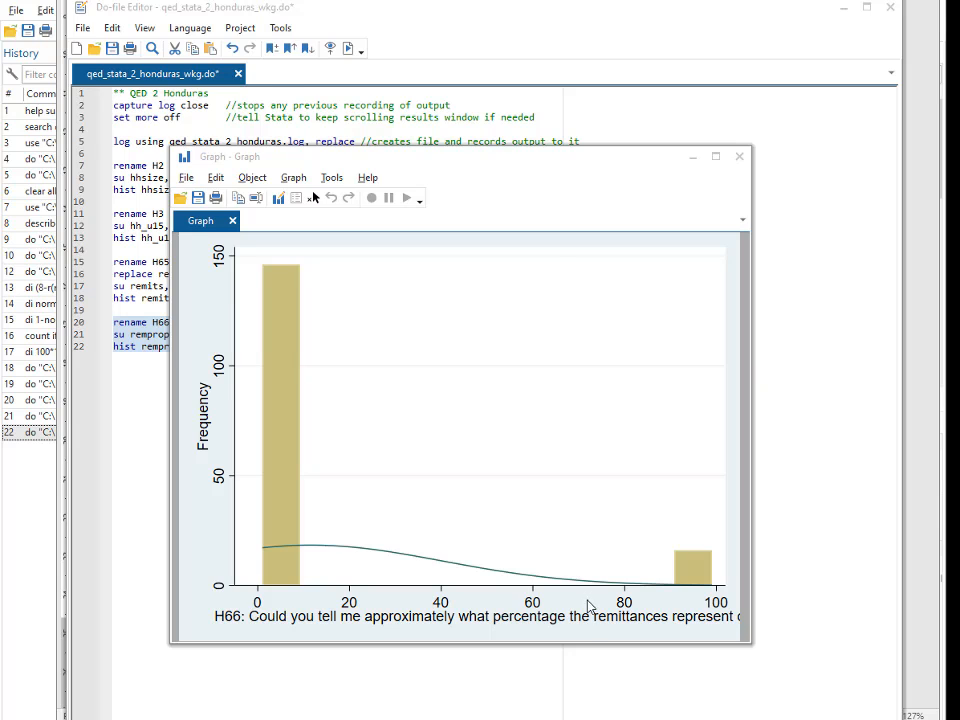
{"action": "key", "text": "alt+Tab"}
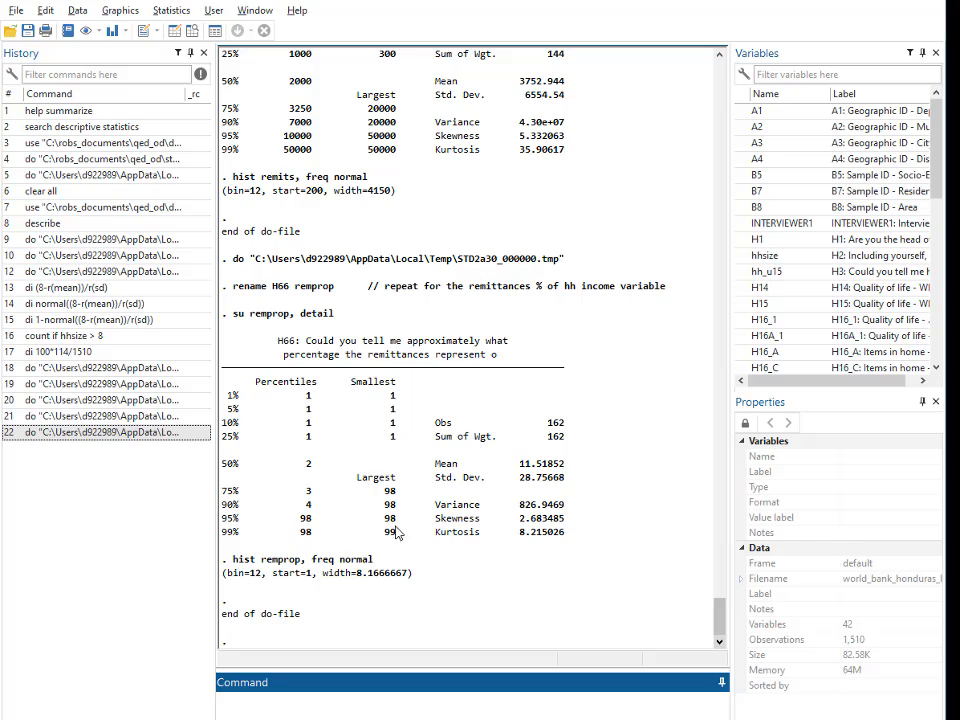
{"action": "left_click", "coordinate": [387, 520]}
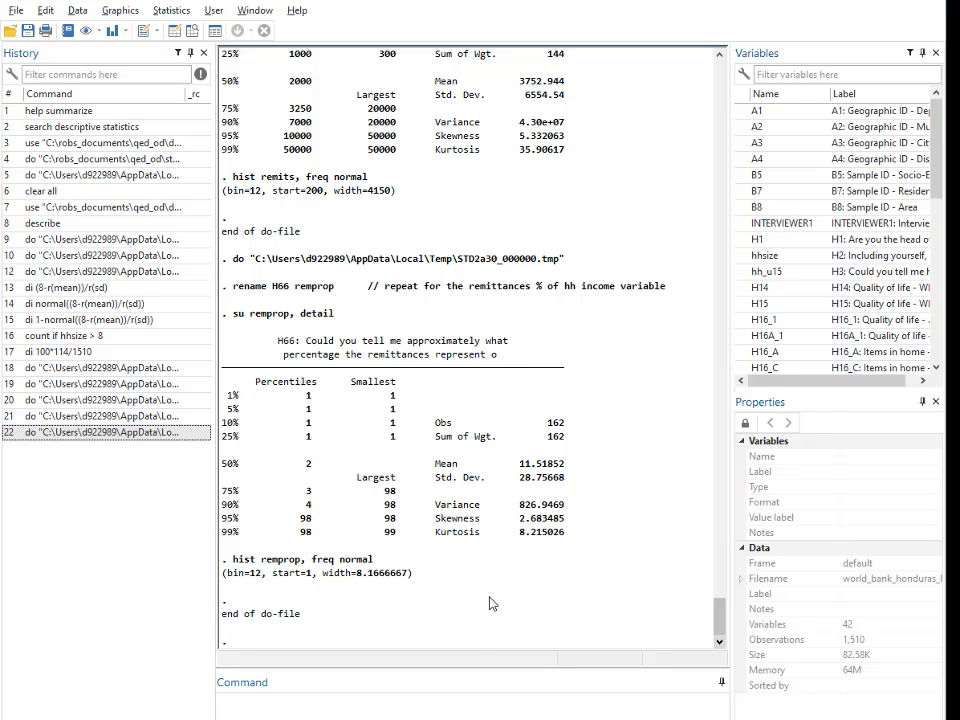
- Insert replace remprop = .b if remprop == 98 and replace remprop = .c if remprop == 99, both commented // recode missing value, below the H66 rename
{"action": "key", "text": "alt+Tab"}
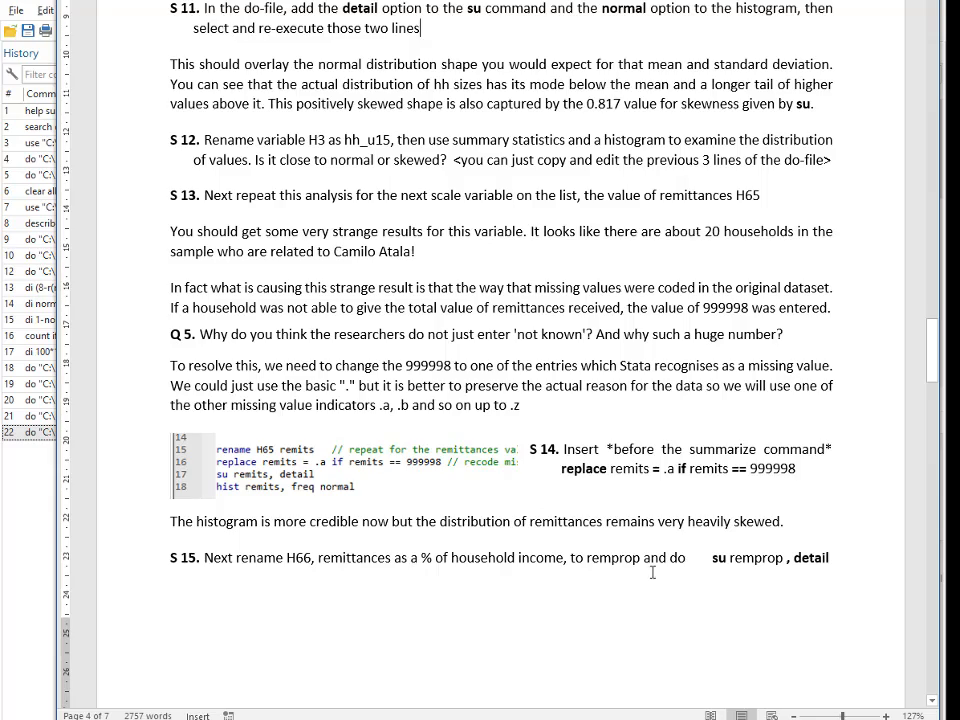
{"action": "scroll", "coordinate": [649, 563], "scroll_direction": "down", "scroll_amount": 8}
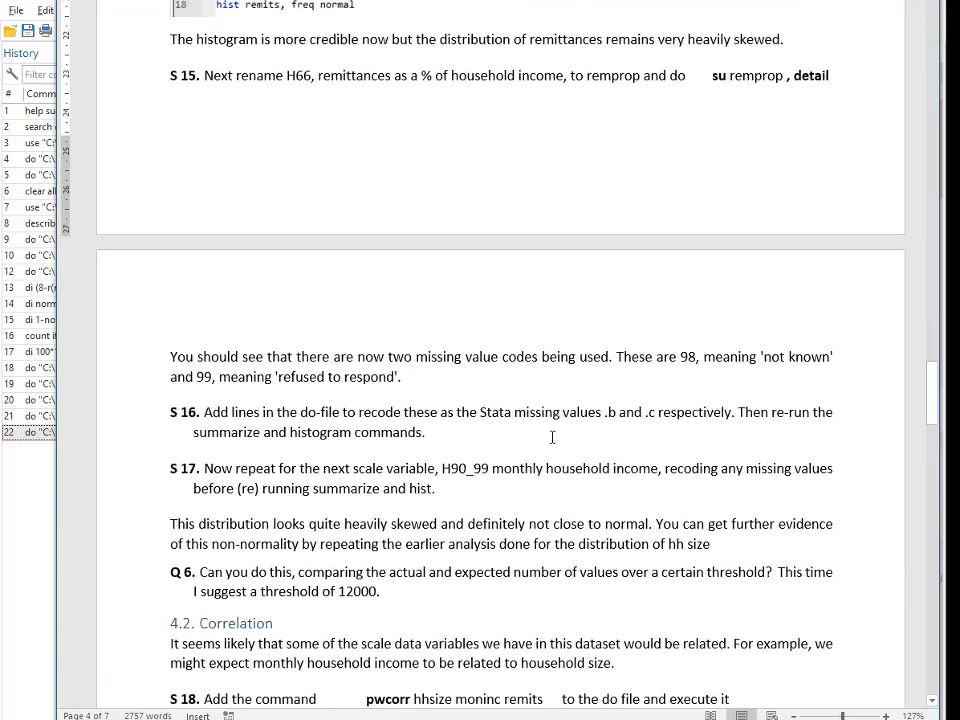
{"action": "scroll", "coordinate": [614, 499], "scroll_direction": "down", "scroll_amount": 3}
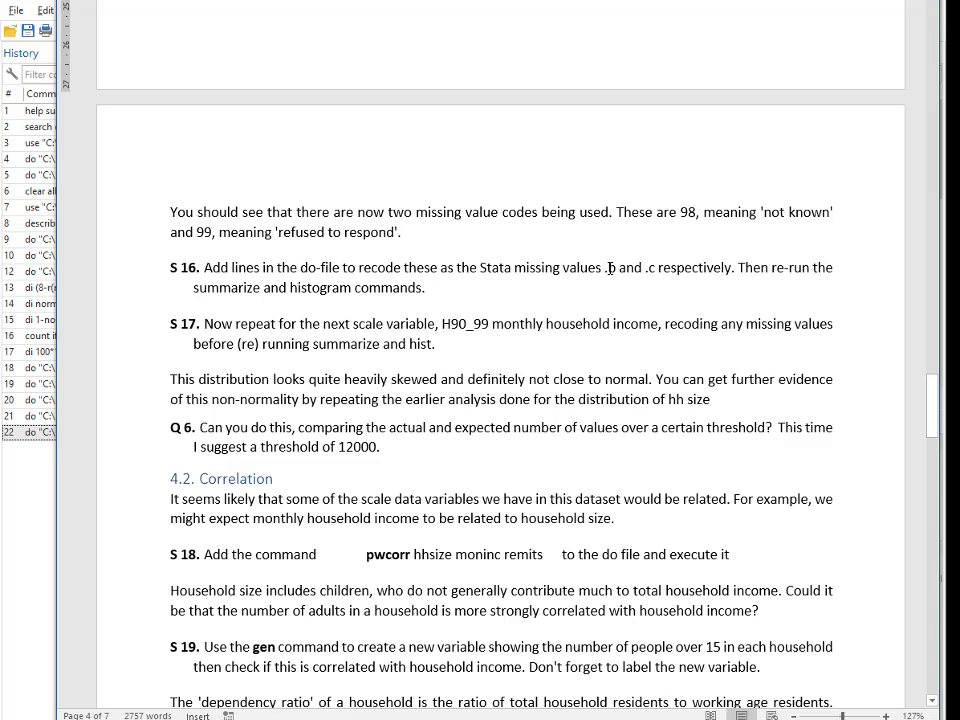
{"action": "scroll", "coordinate": [566, 272], "scroll_direction": "down", "scroll_amount": 2}
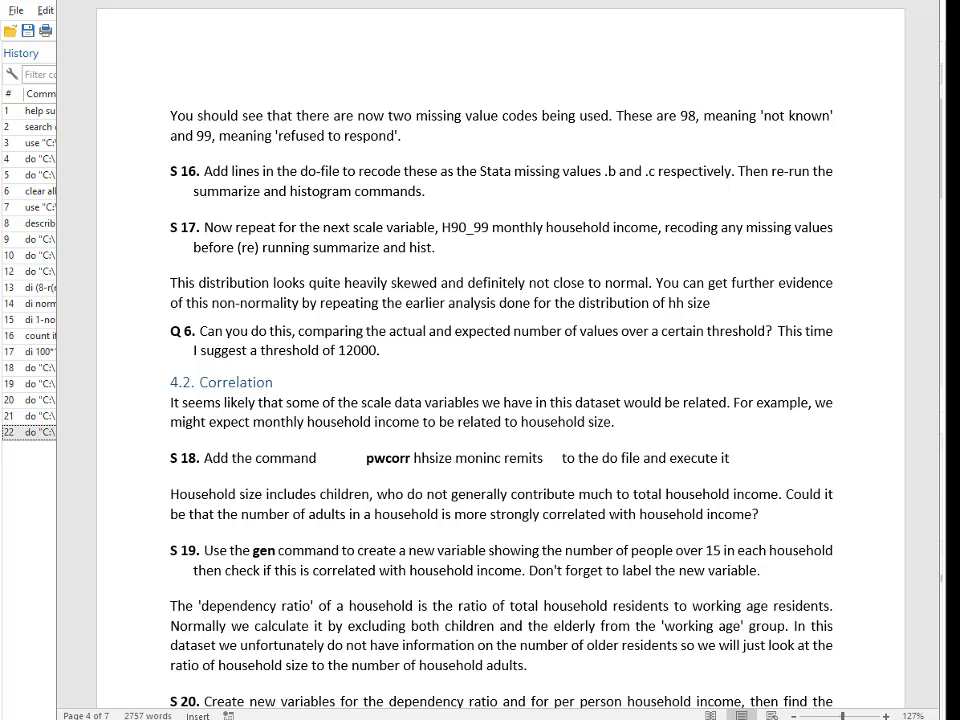
{"action": "key", "text": "alt+Tab"}
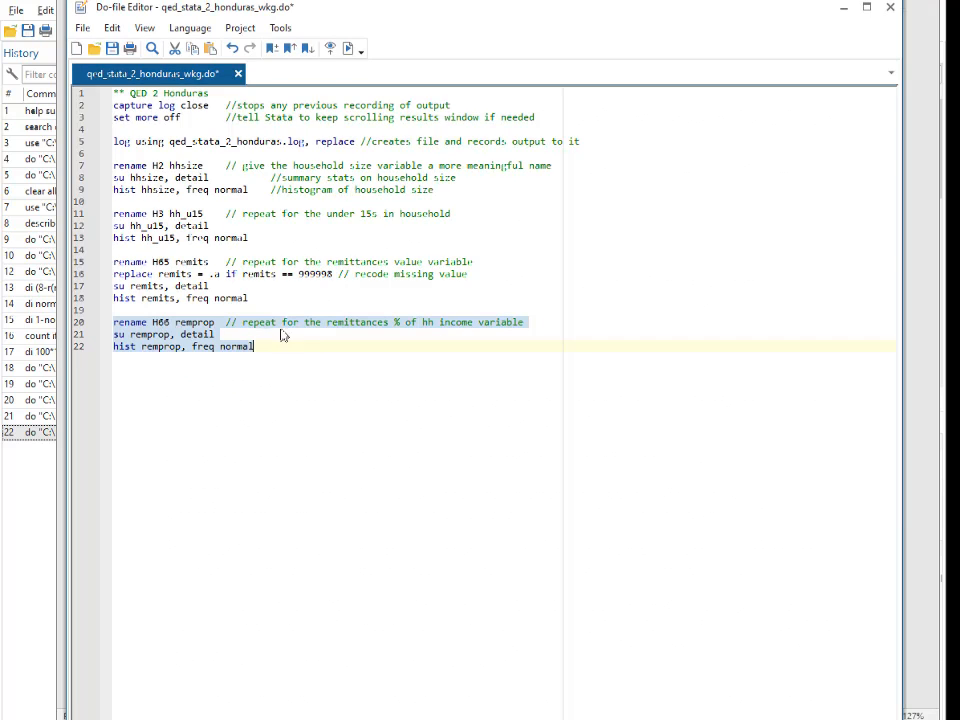
{"action": "left_click", "coordinate": [520, 321]}
{"action": "key", "text": "Return"}
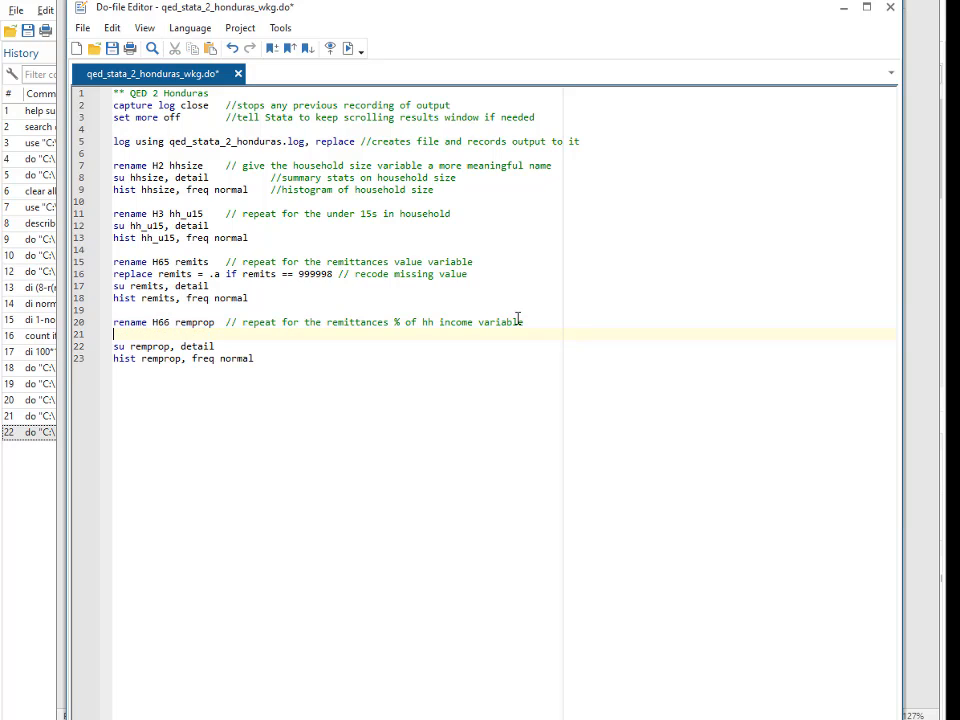
{"action": "type", "text": "replace remprop = .b if remprop == 98 // recode missing value replace remprop = .c if remprop == 99 // recode missing value"}
{"action": "left_click", "coordinate": [282, 380]}
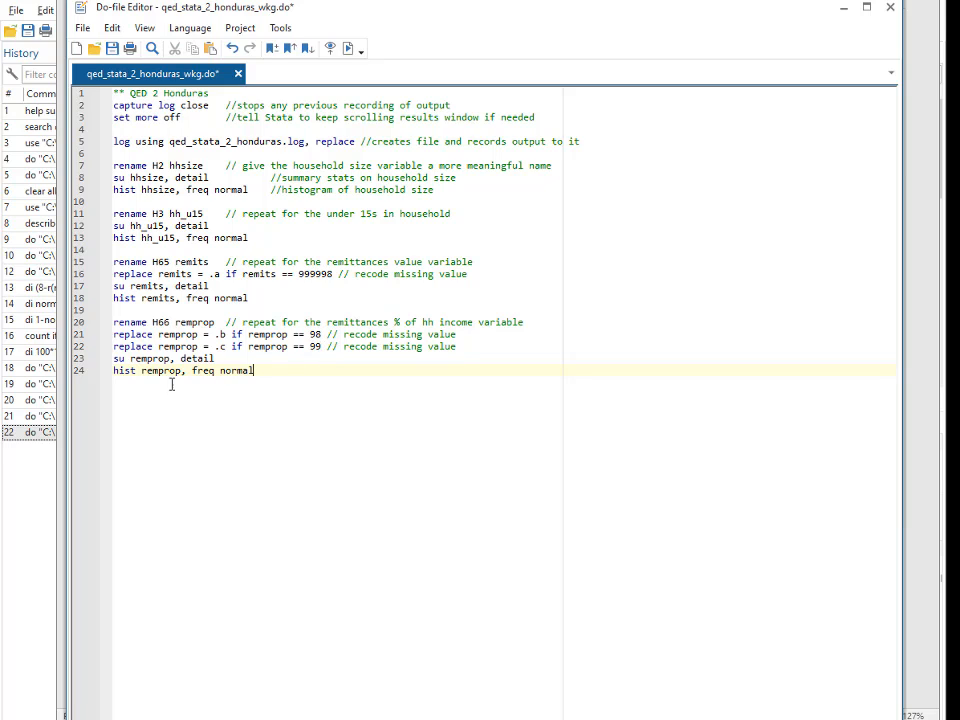
- Execute the two replace lines with the su and hist lines for remprop, examine the new histogram, and return to the worksheet
{"action": "left_click_drag", "start_coordinate": [113, 334], "coordinate": [176, 370]}
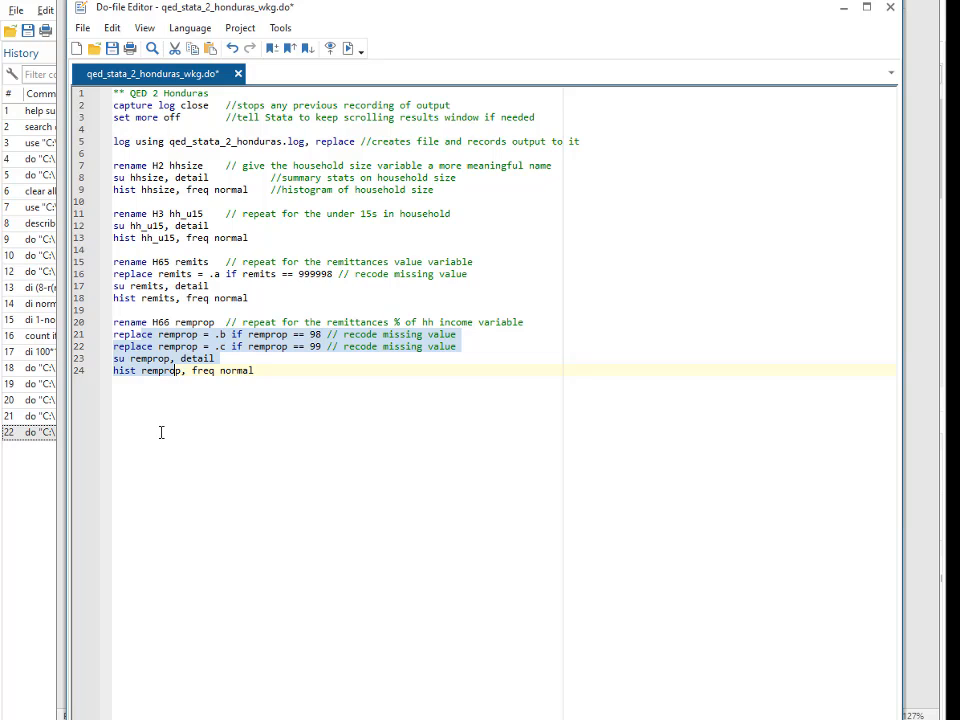
{"action": "key", "text": "ctrl+d"}
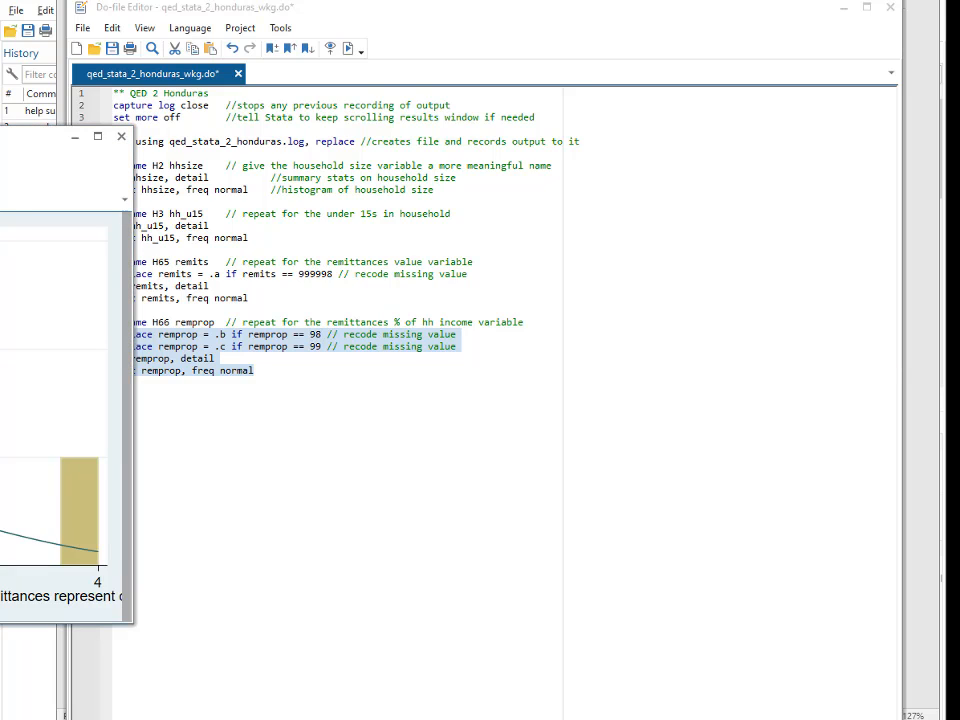
{"action": "left_click_drag", "start_coordinate": [55, 140], "coordinate": [461, 148]}
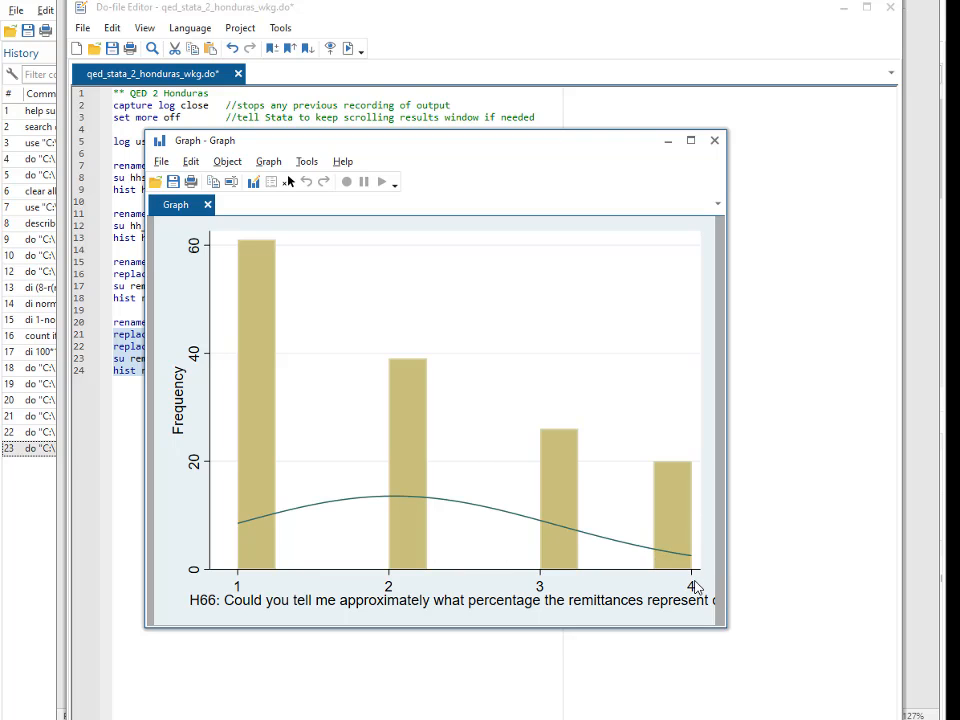
{"action": "key", "text": "alt+Tab"}
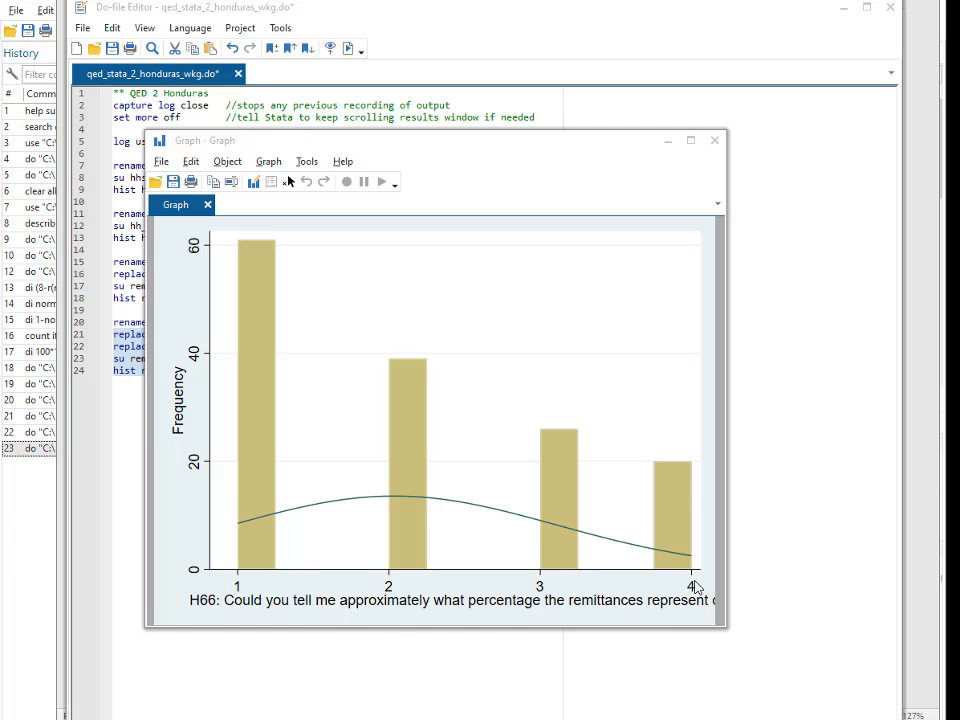
{"action": "key", "text": "alt+Tab"}
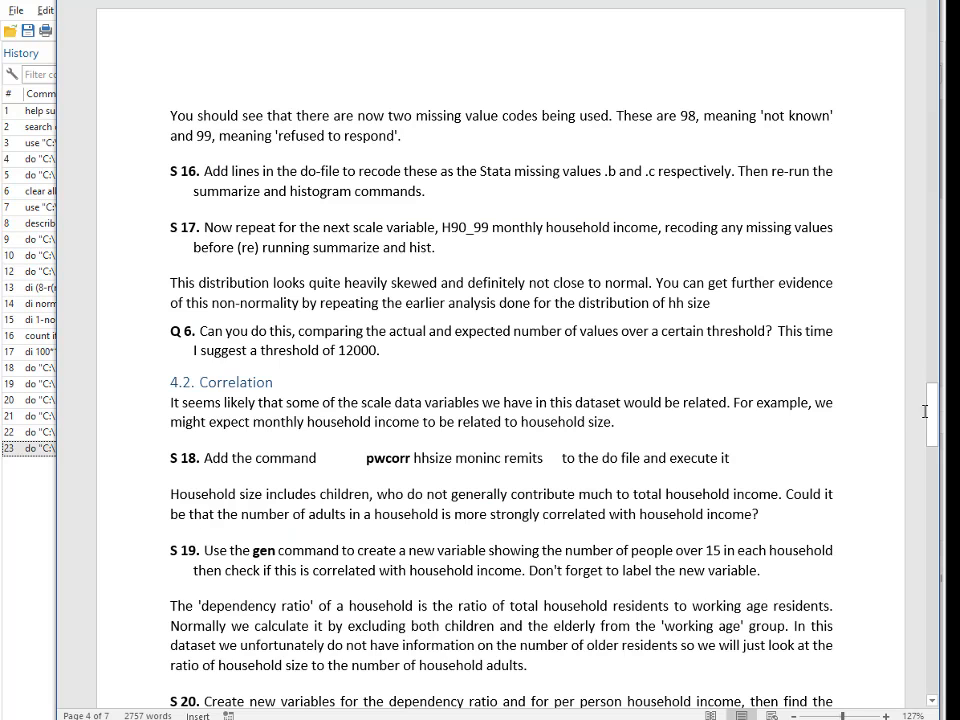